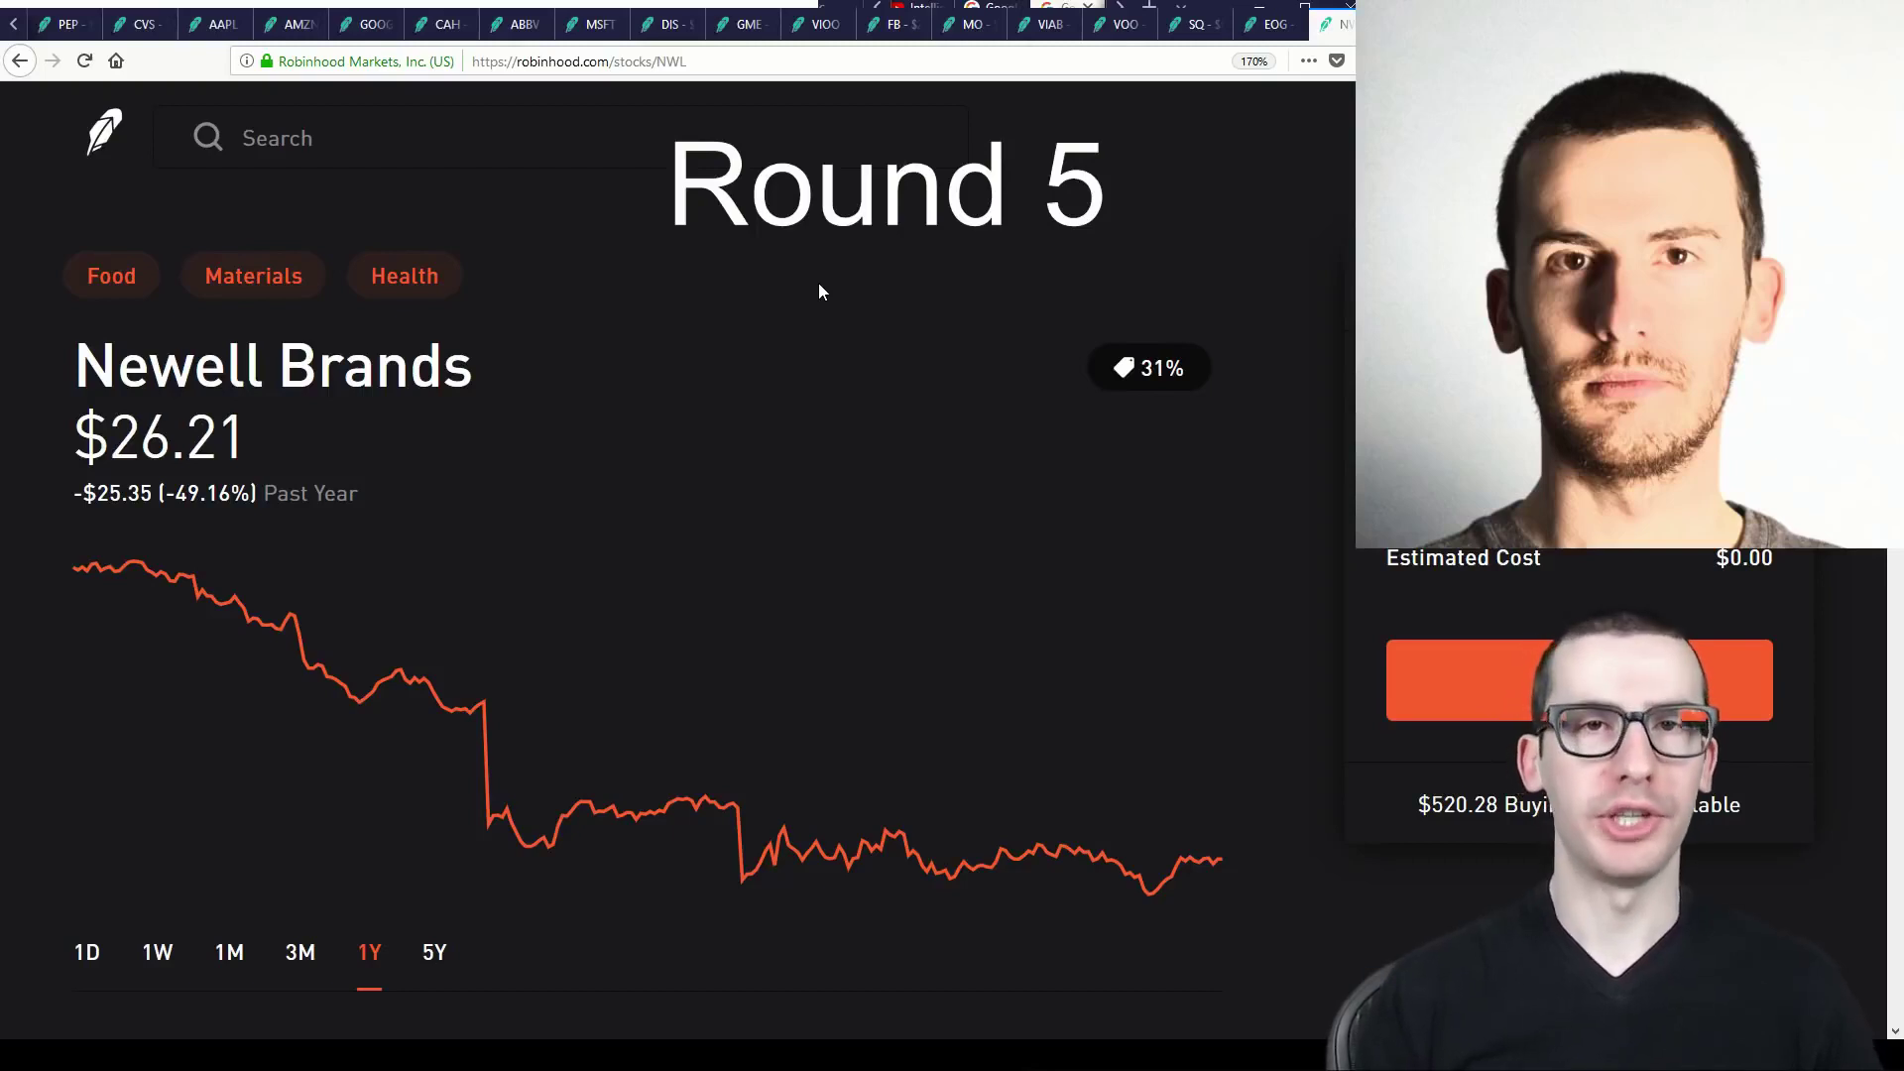
Step: View the open stock page for the Invesco S&P 500 High Dividend Low Volatility ETF and the one following it
key("ctrl+Tab")
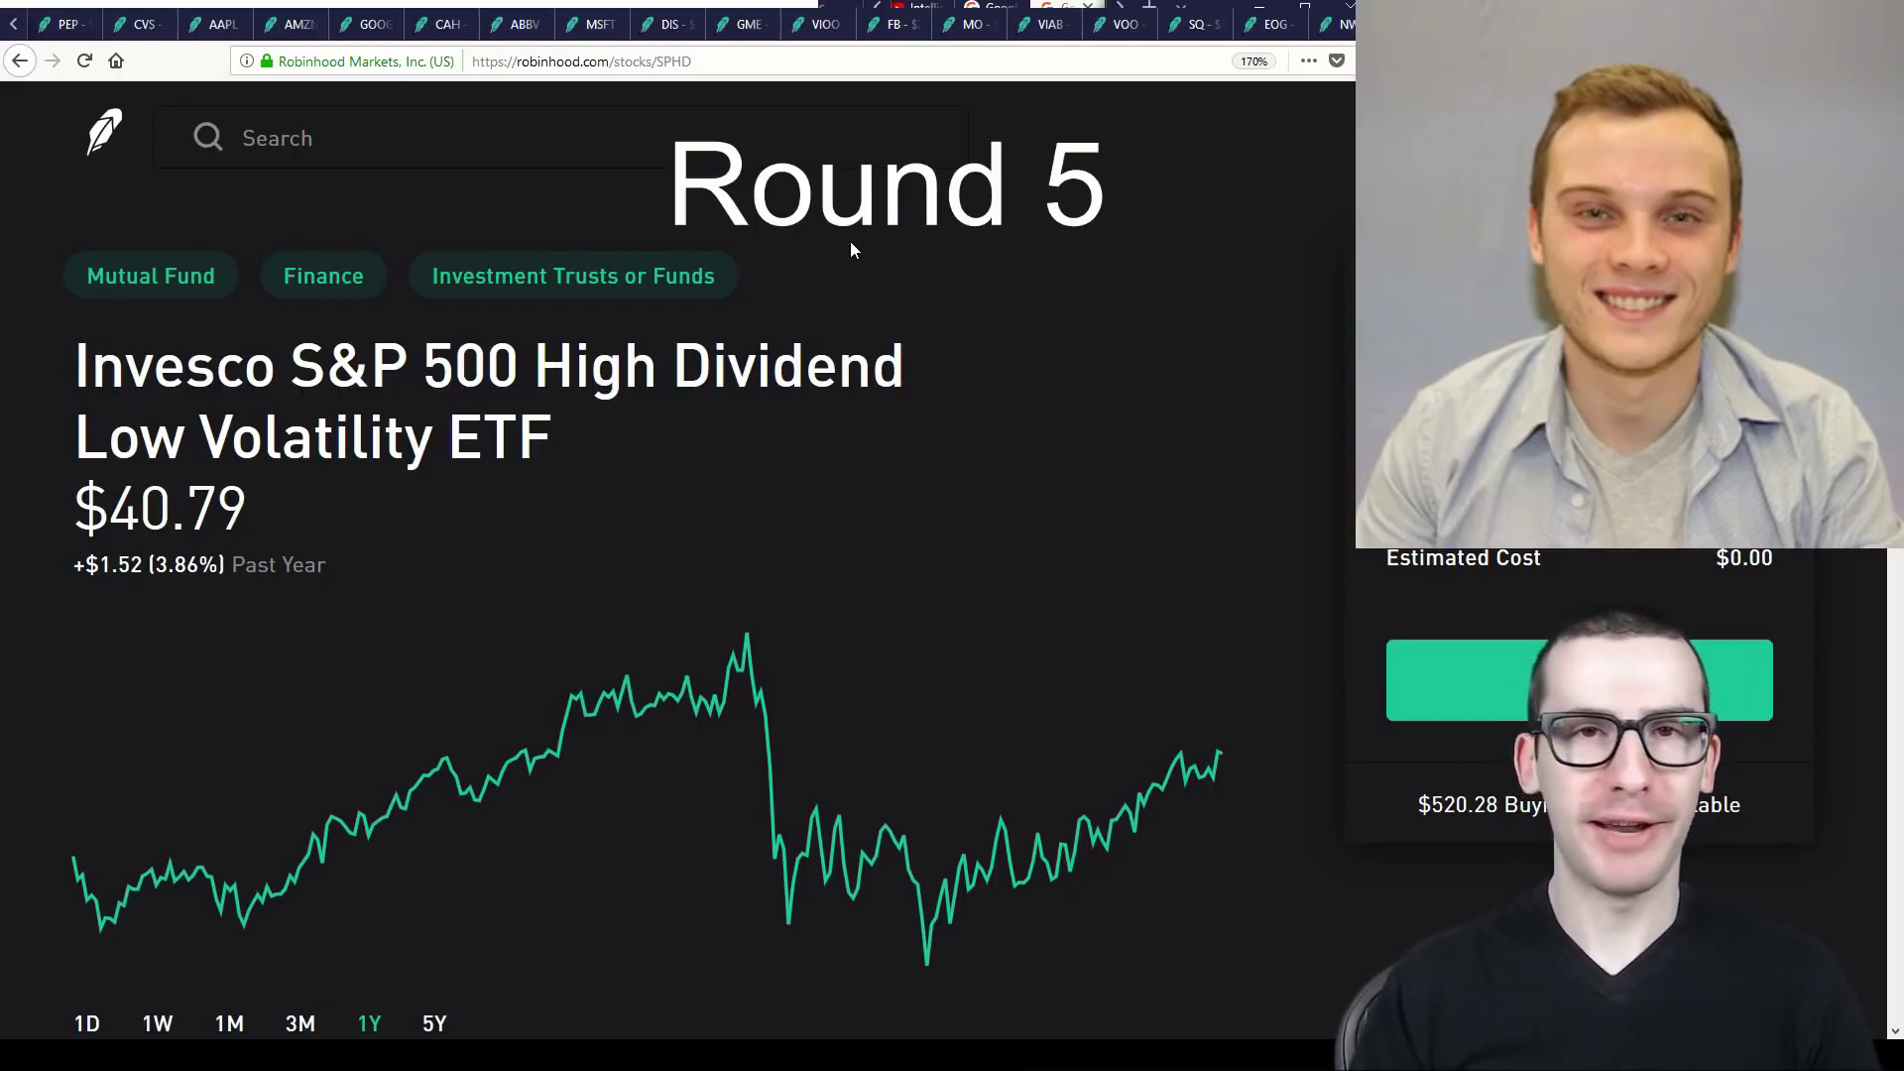
key("ctrl+Tab")
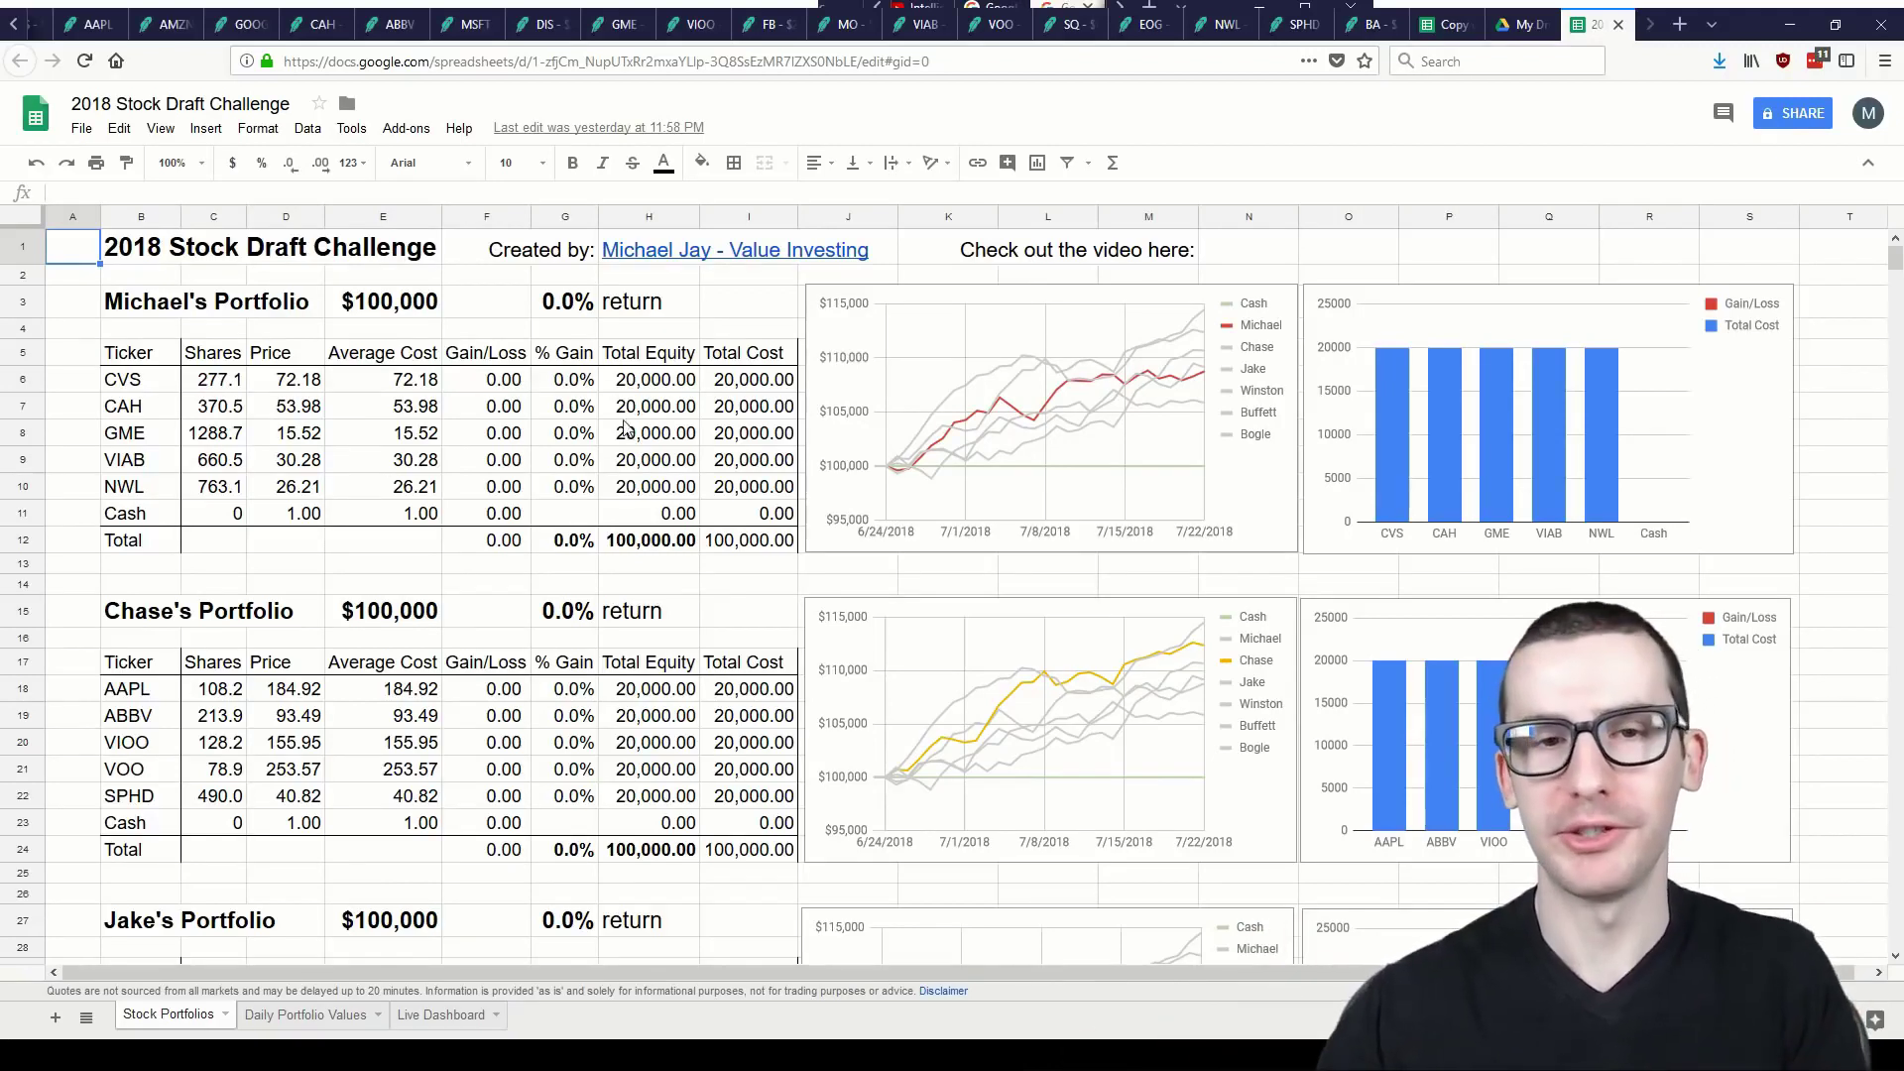
Step: Examine the first portfolio on the Stock Portfolios sheet: its average cost, two charts, gain and equity columns for the five stocks, and cash shares
left_click(417, 409)
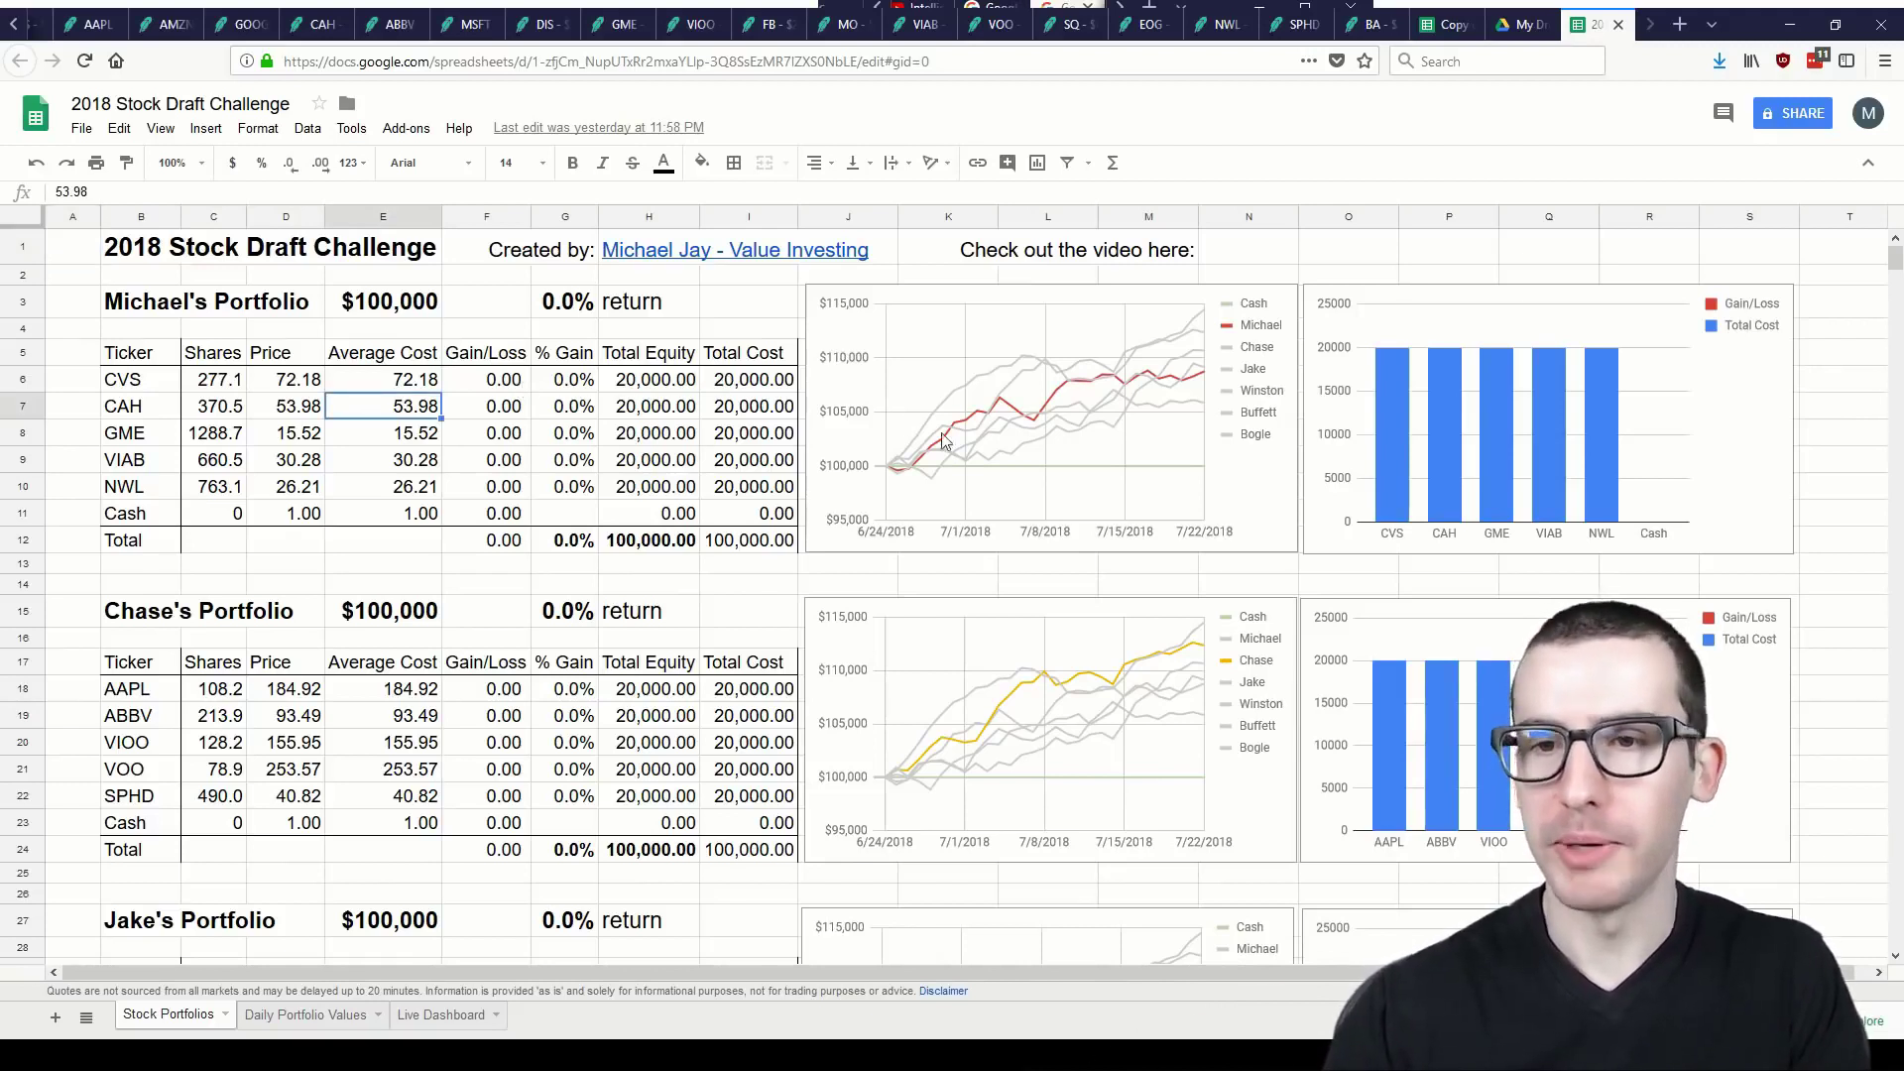
left_click(1238, 480)
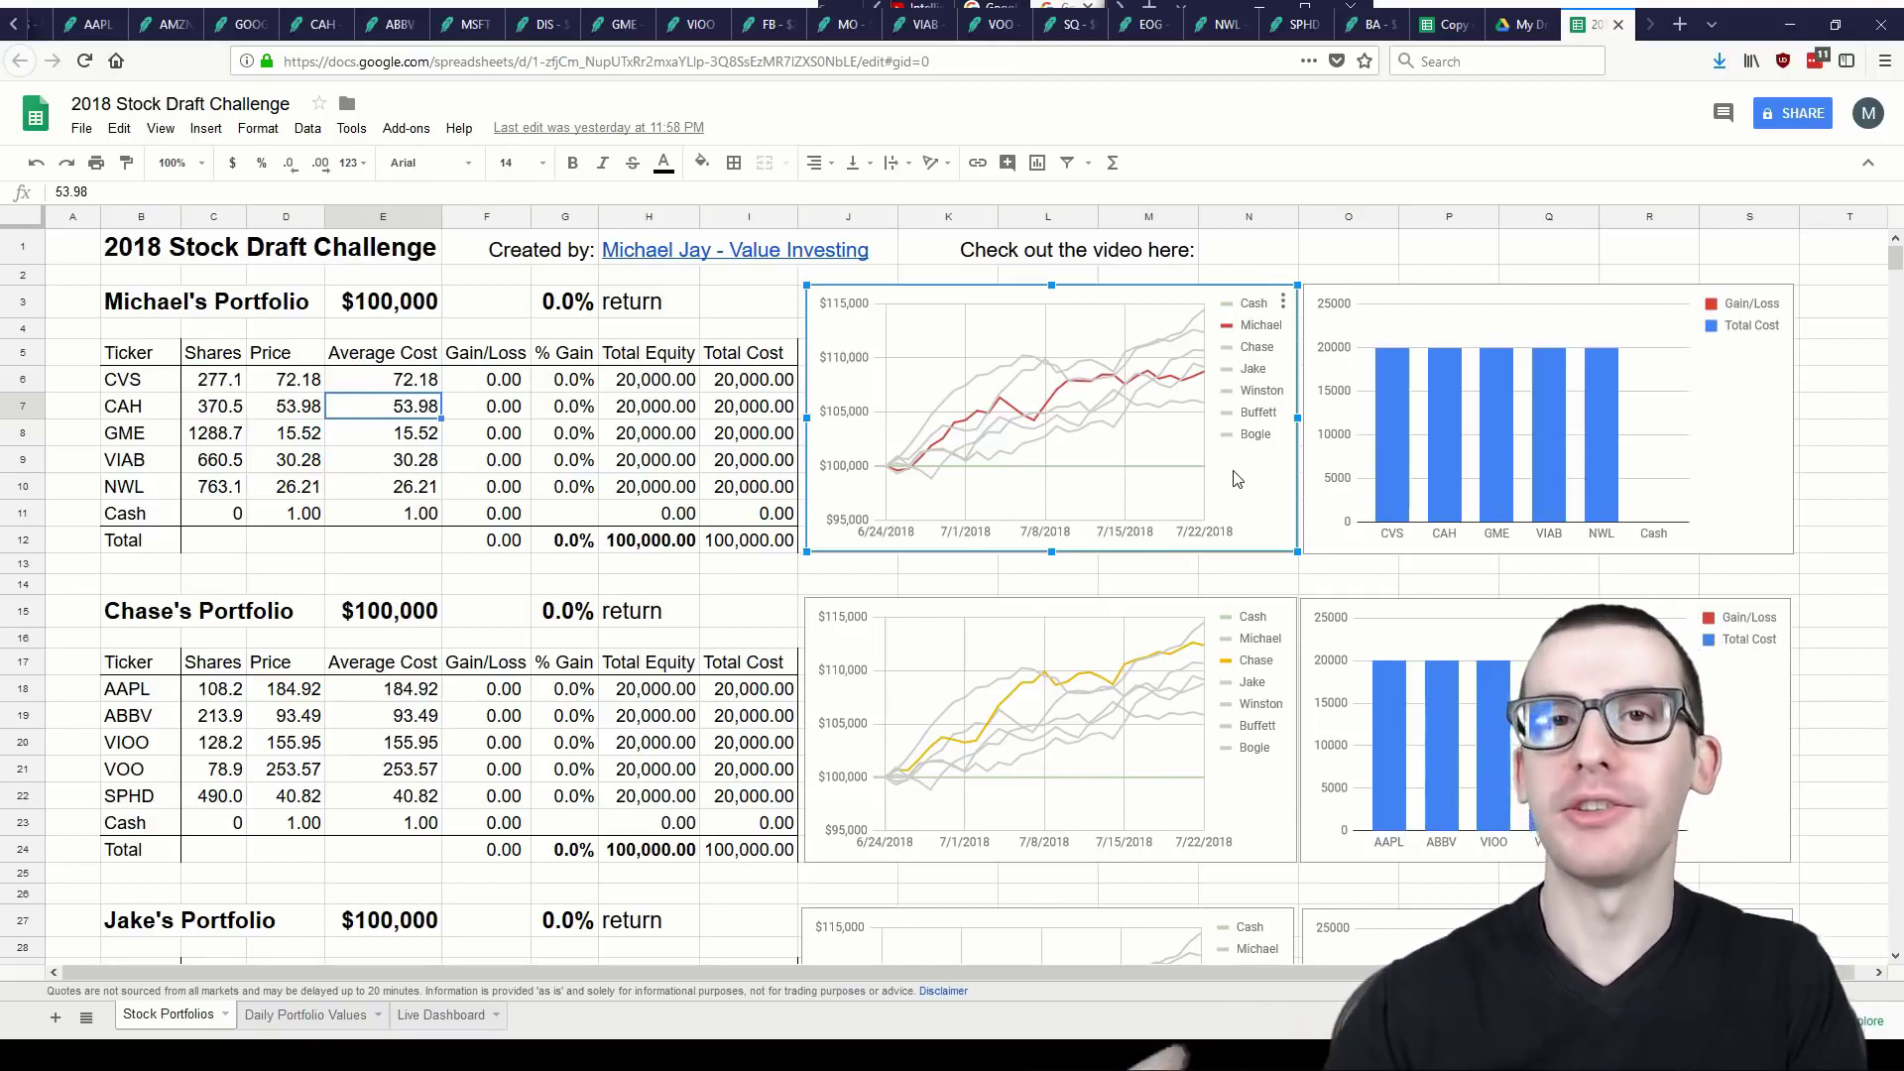
left_click(1748, 441)
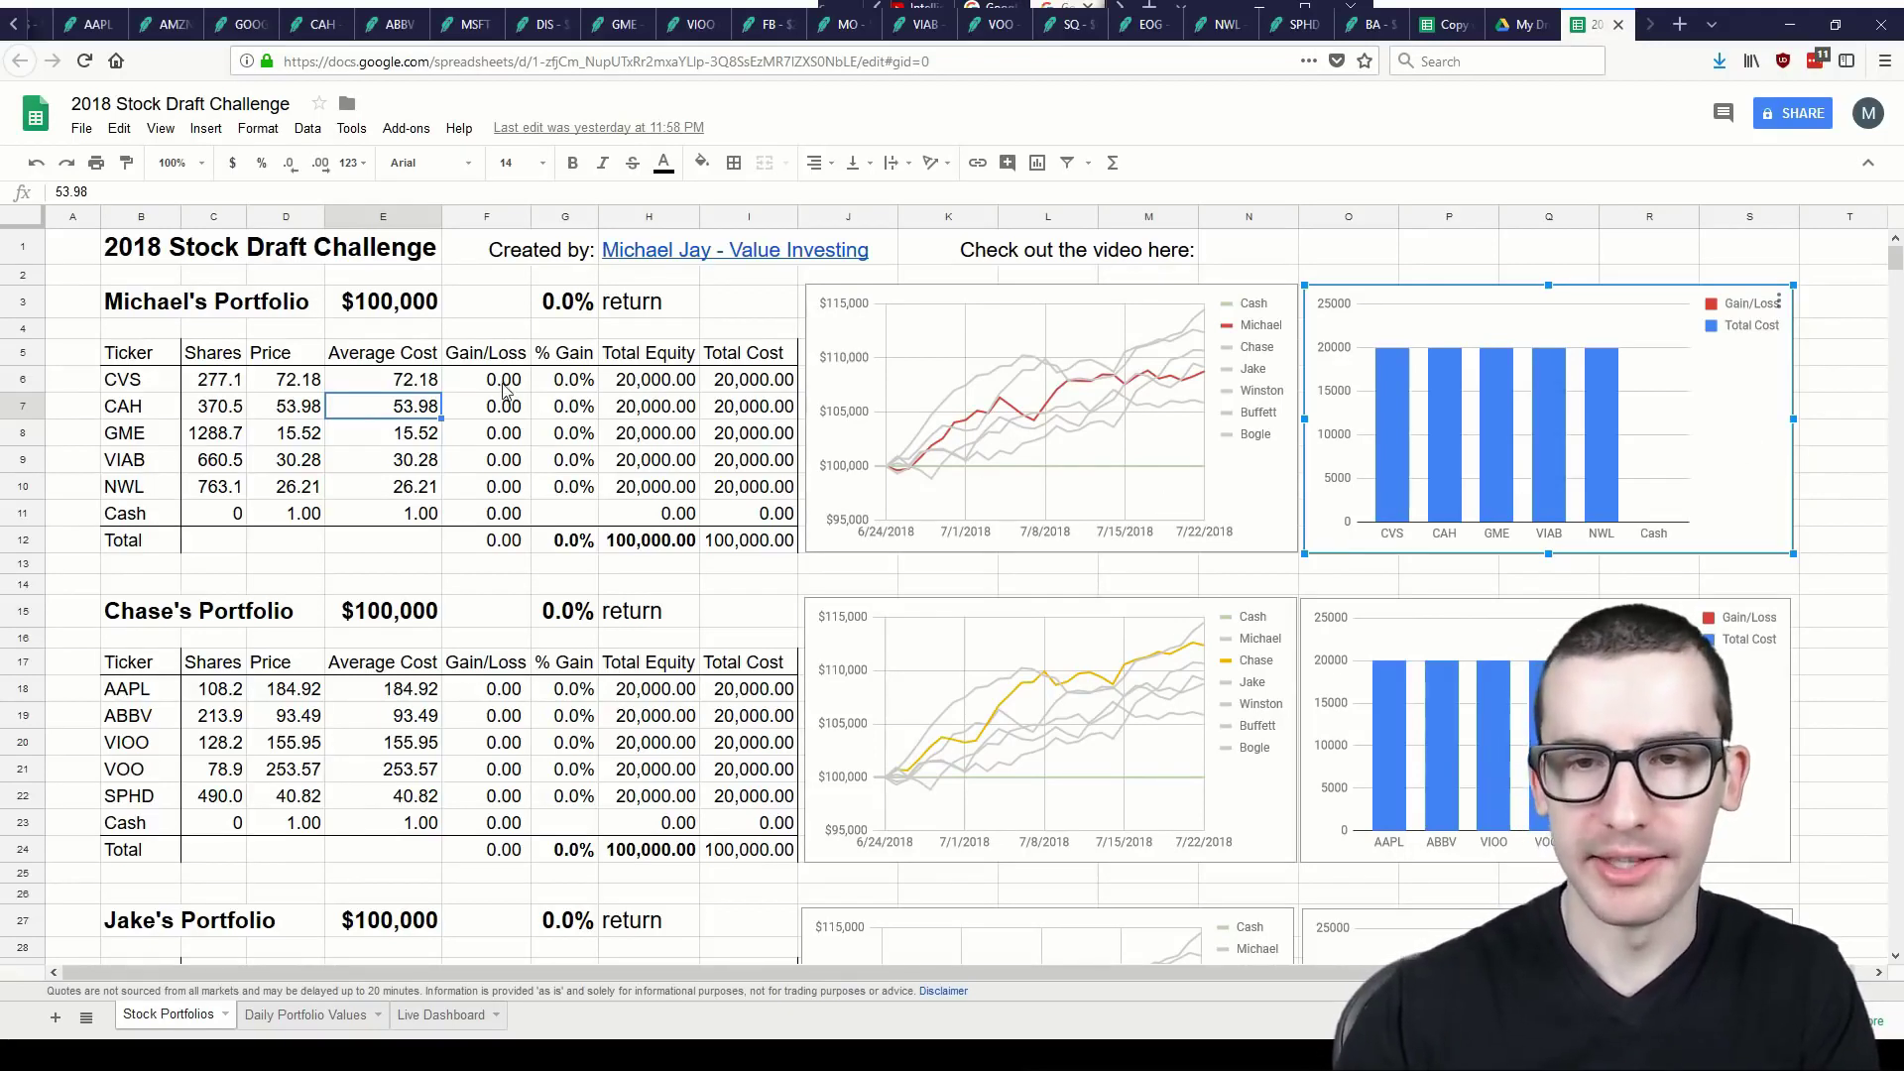
left_click_drag(504, 385, 690, 461)
left_click(718, 469)
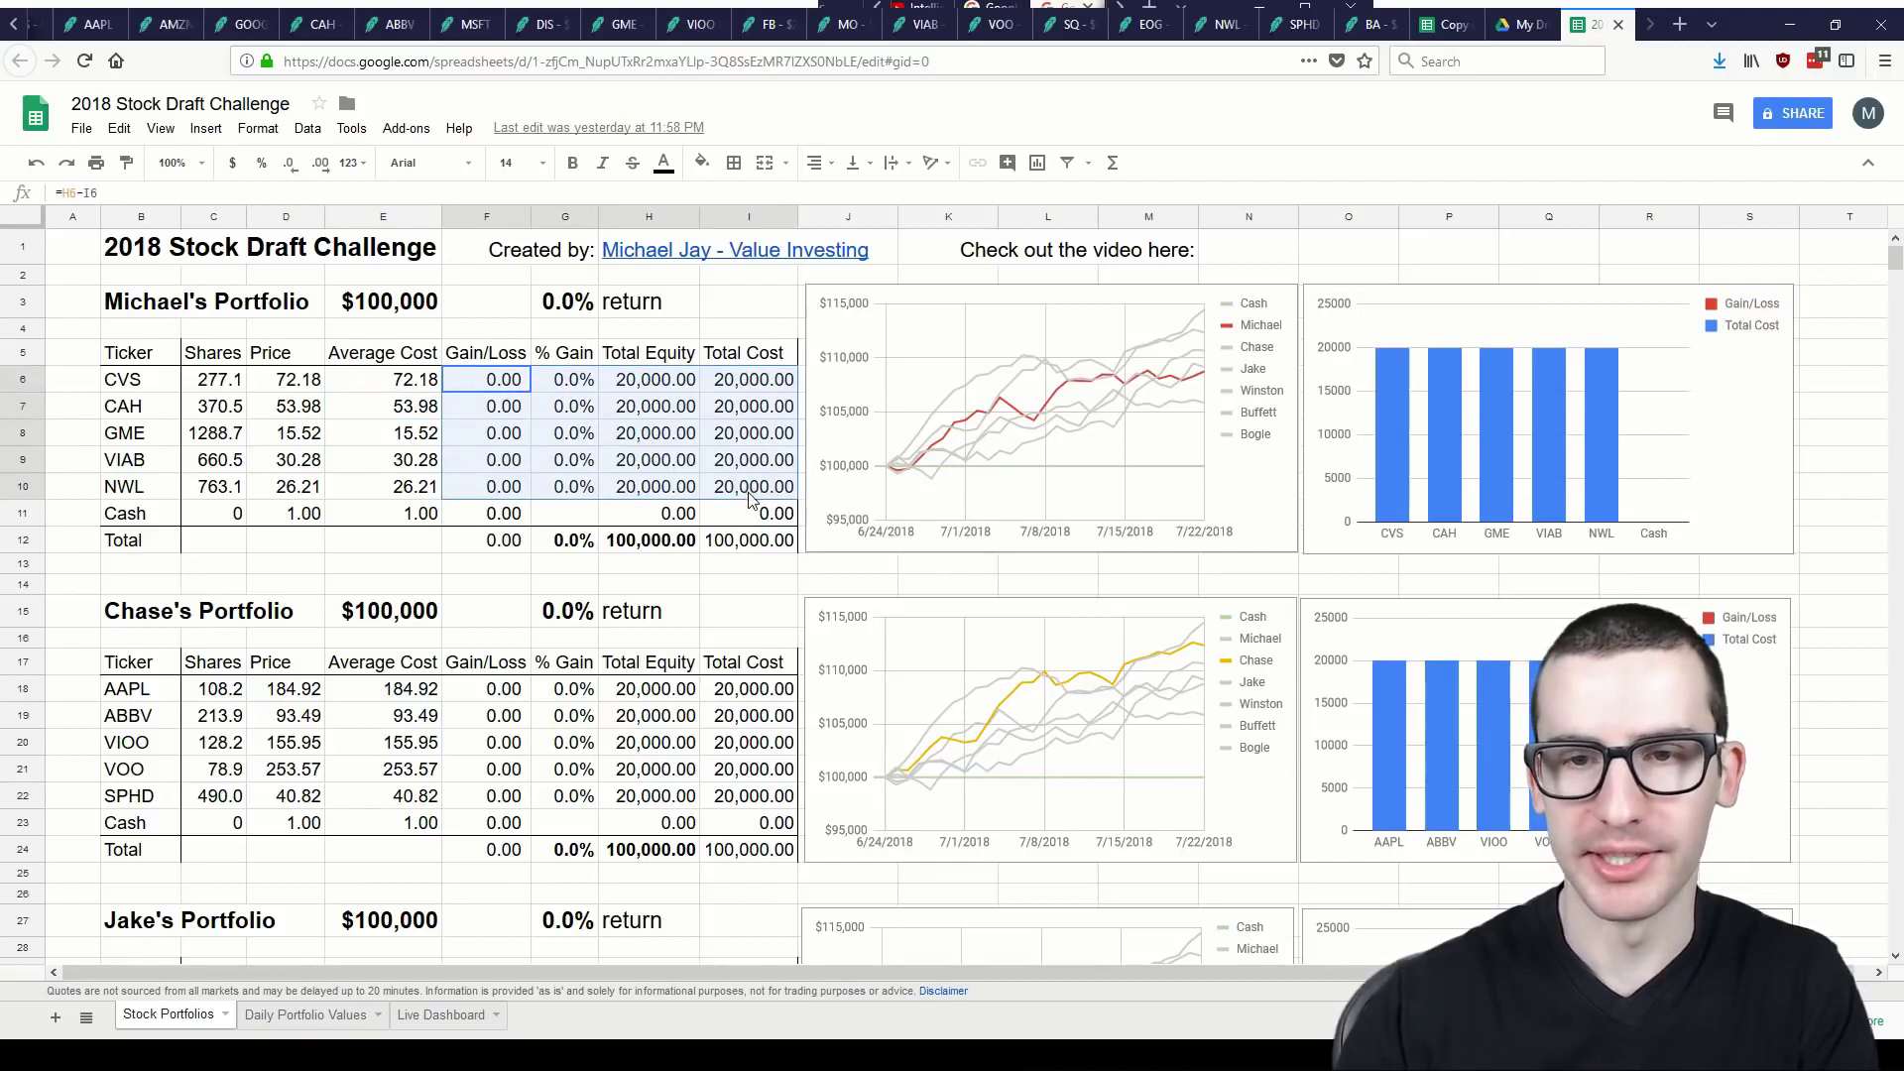
left_click(239, 517)
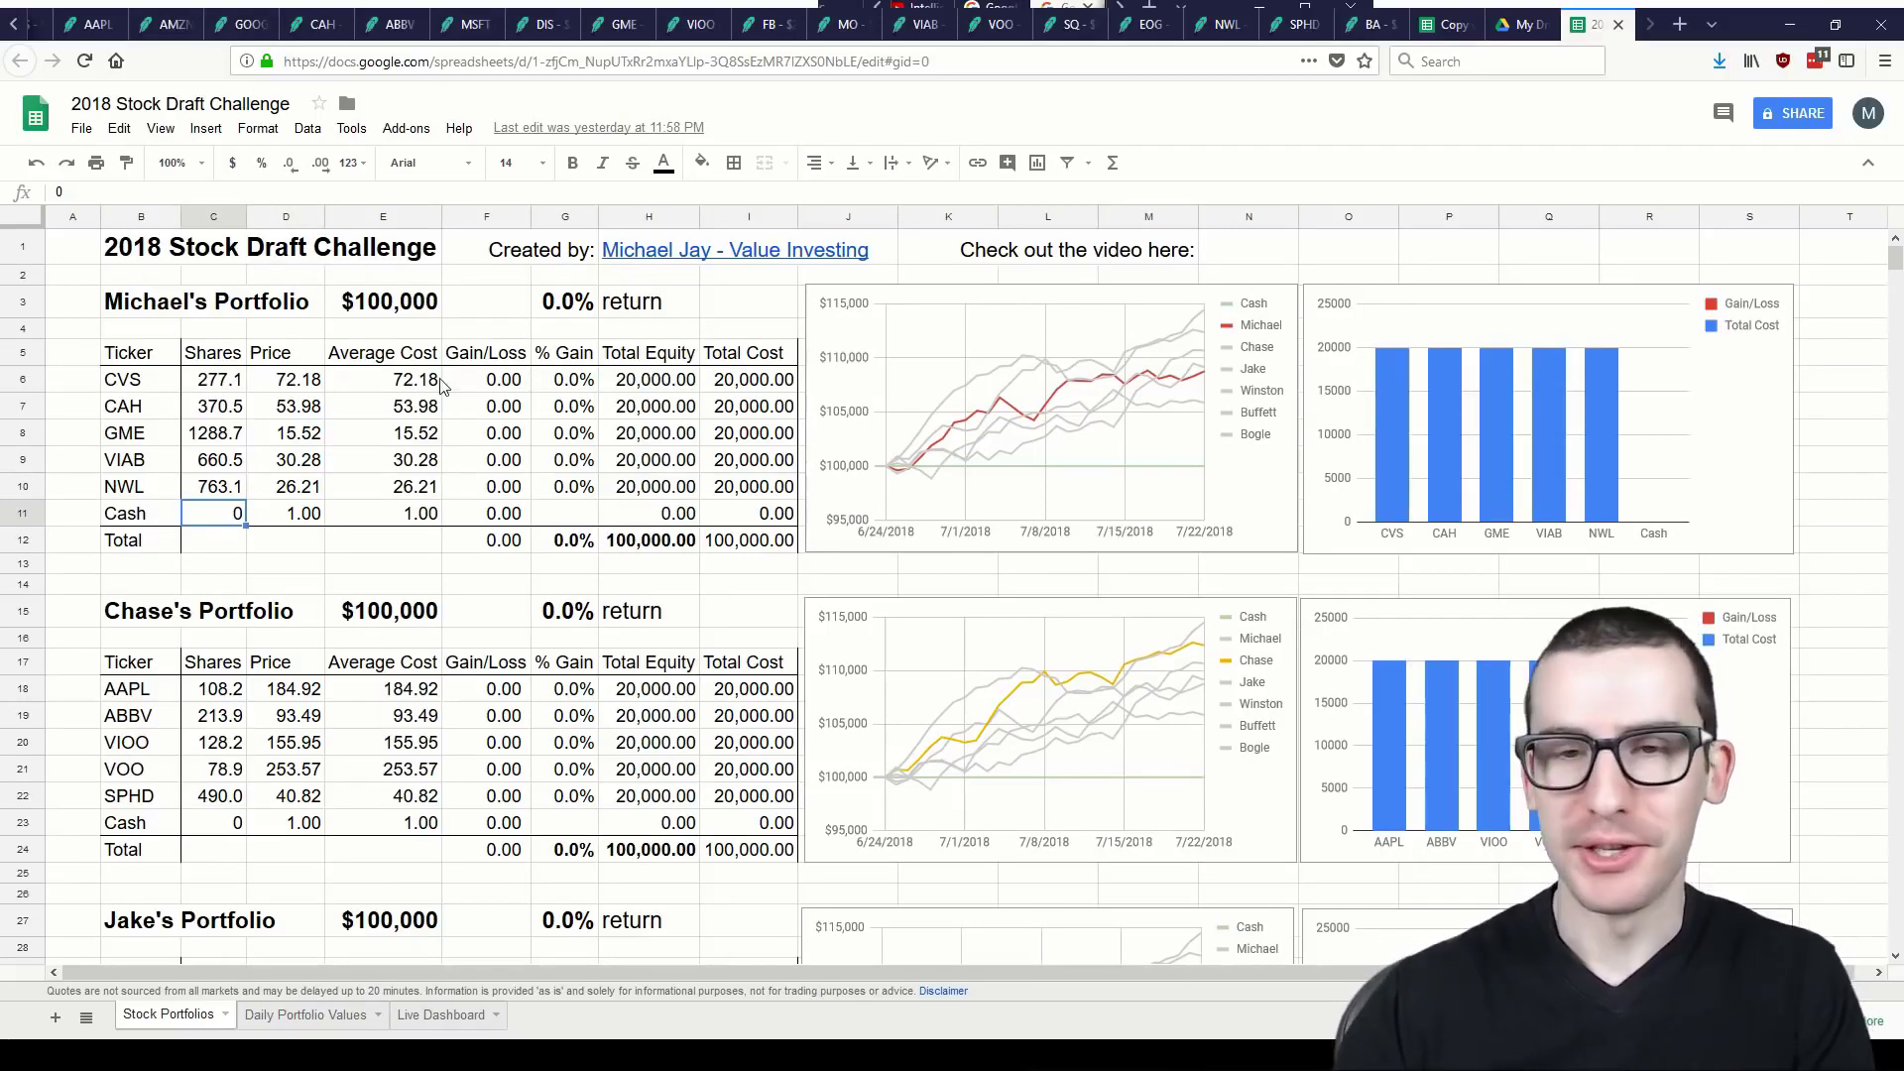
Step: Review the remaining portfolios further down the Stock Portfolios sheet, including the BRK.B holding in Buffett's Portfolio
scroll(441, 387, "down", 6)
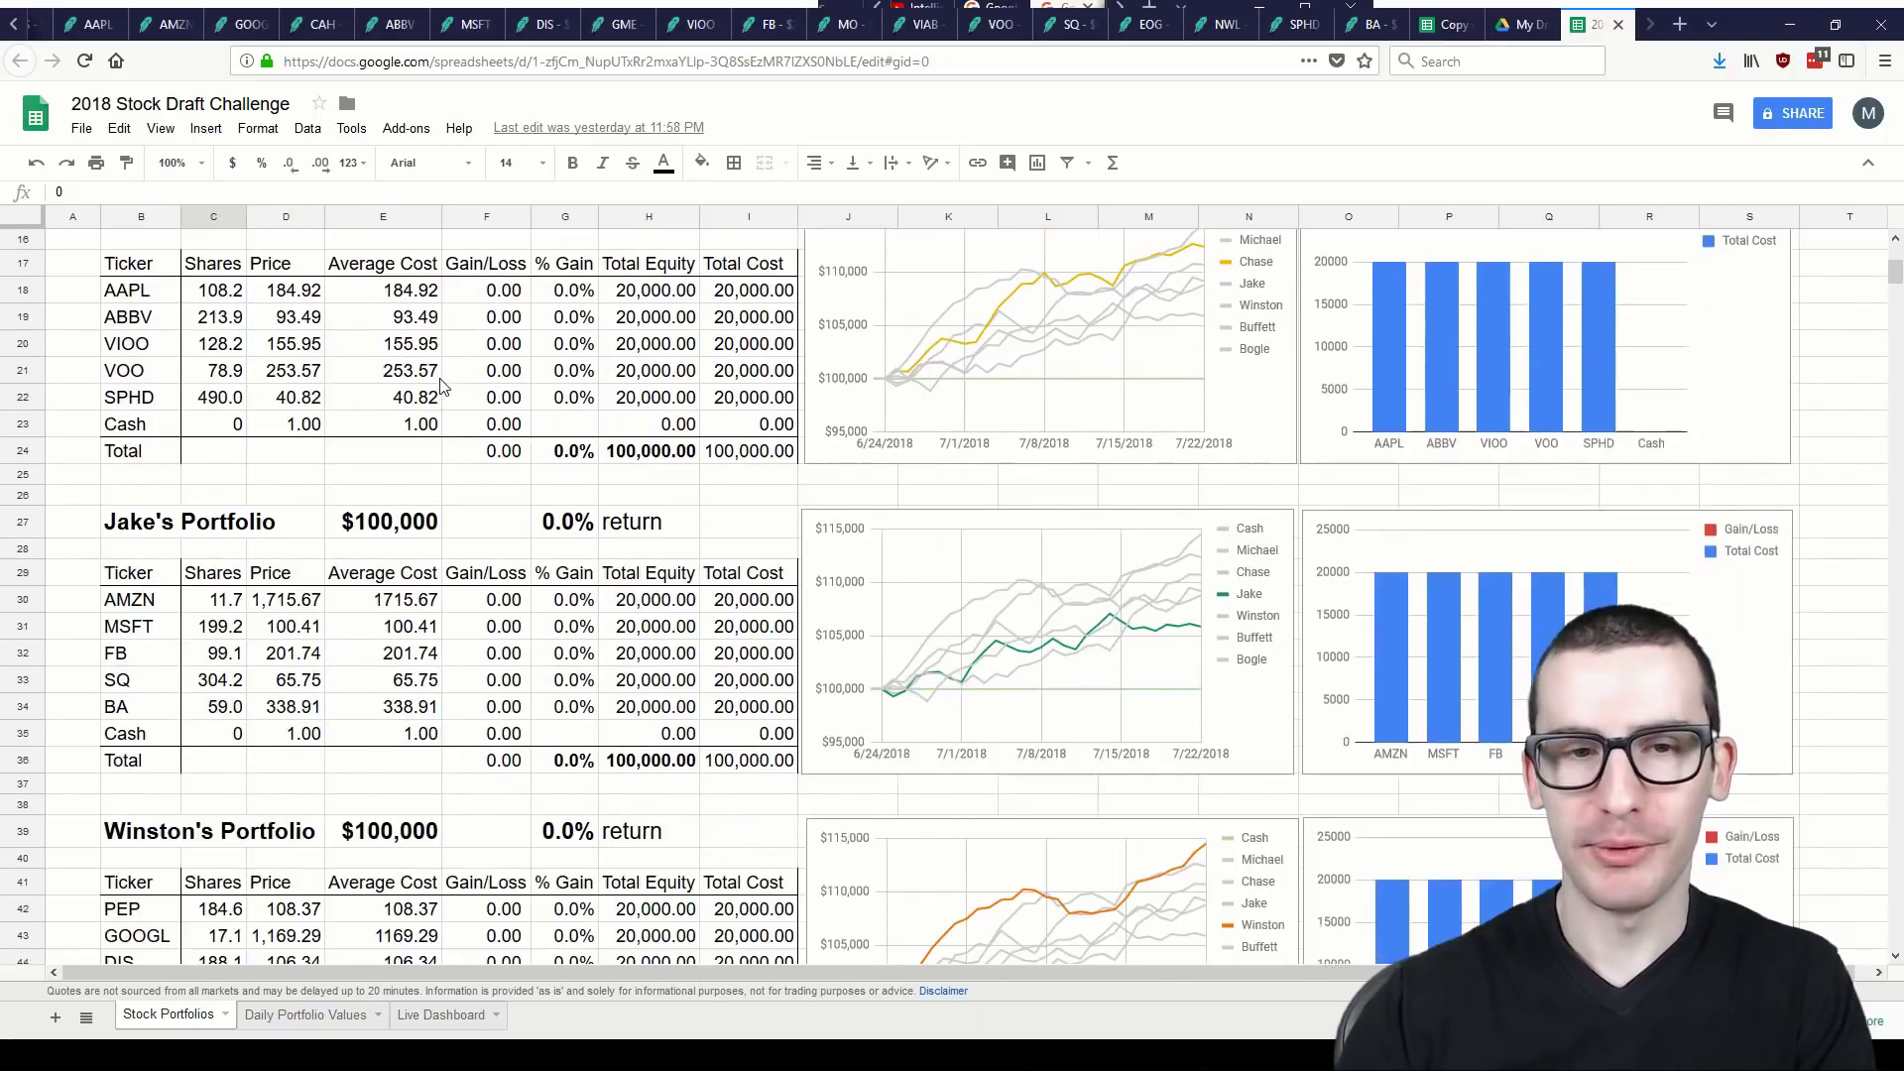
scroll(441, 387, "down", 3)
scroll(441, 387, "down", 1)
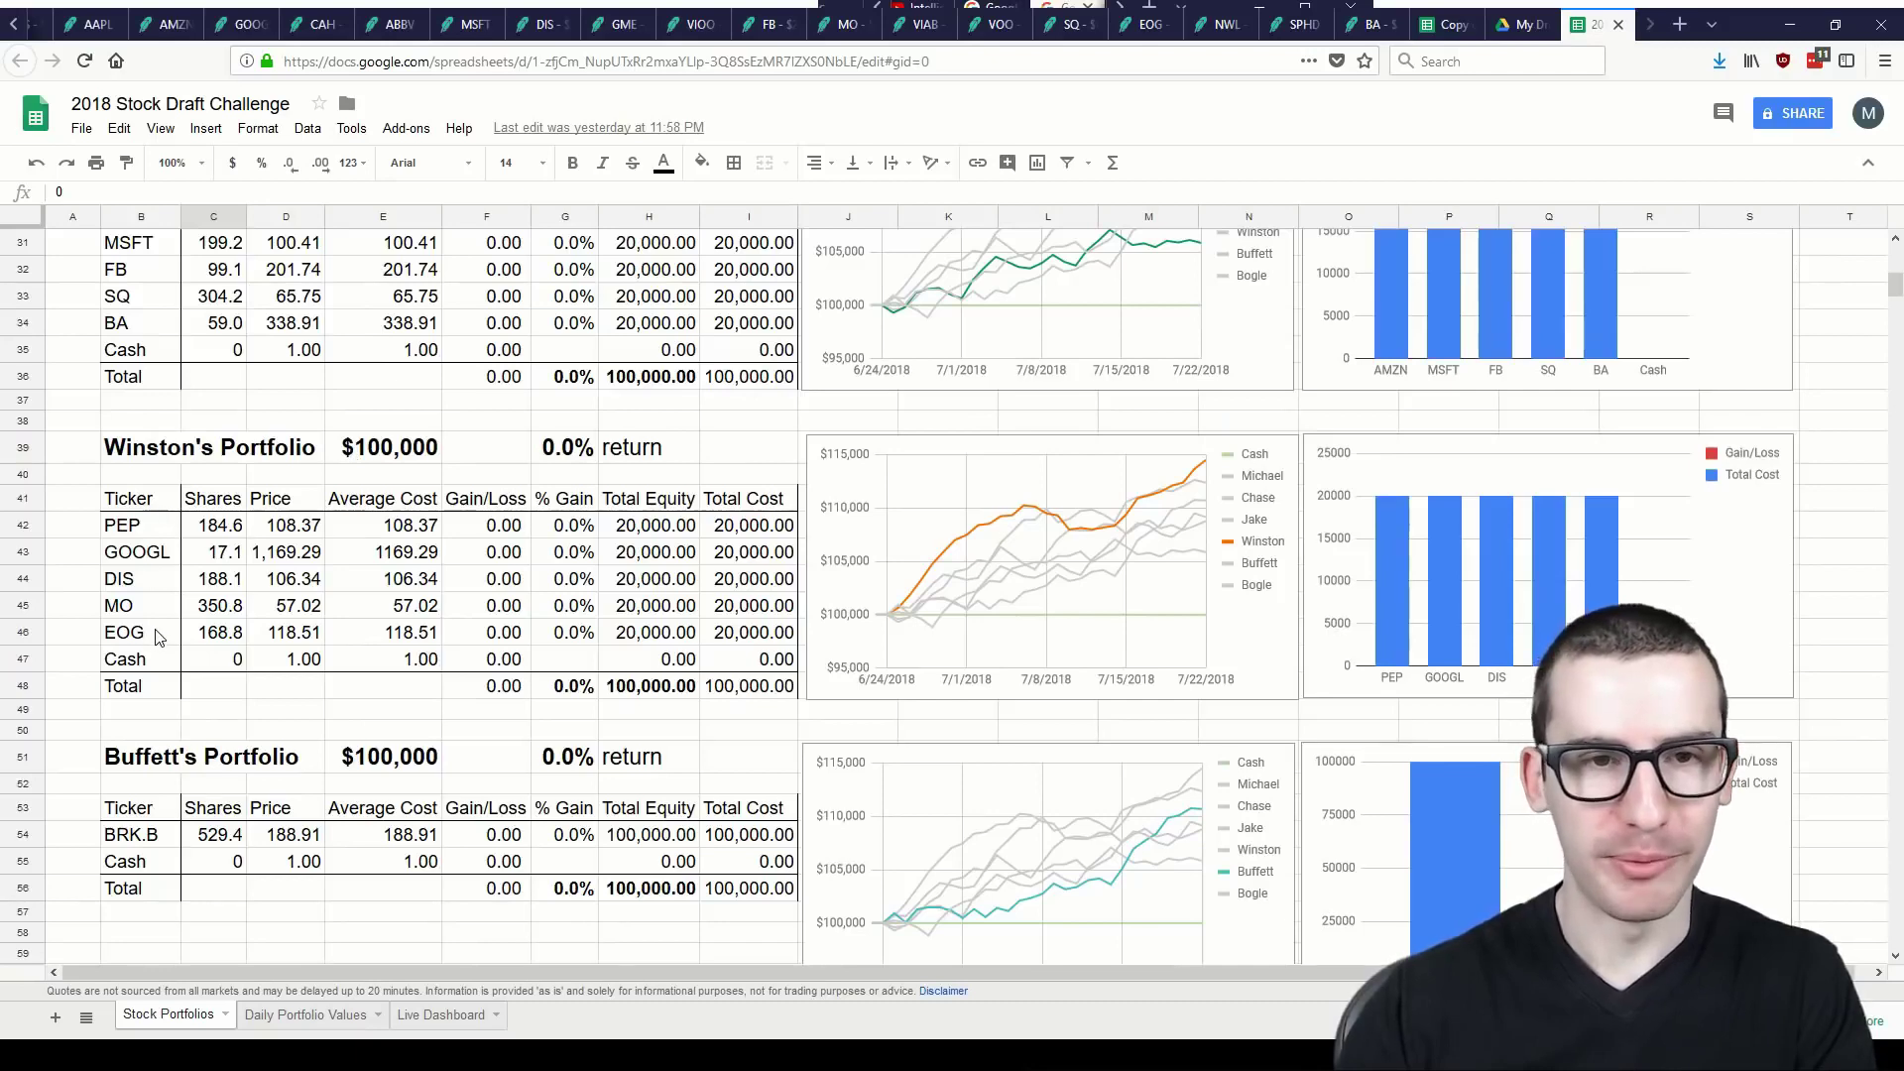
scroll(156, 635, "down", 3)
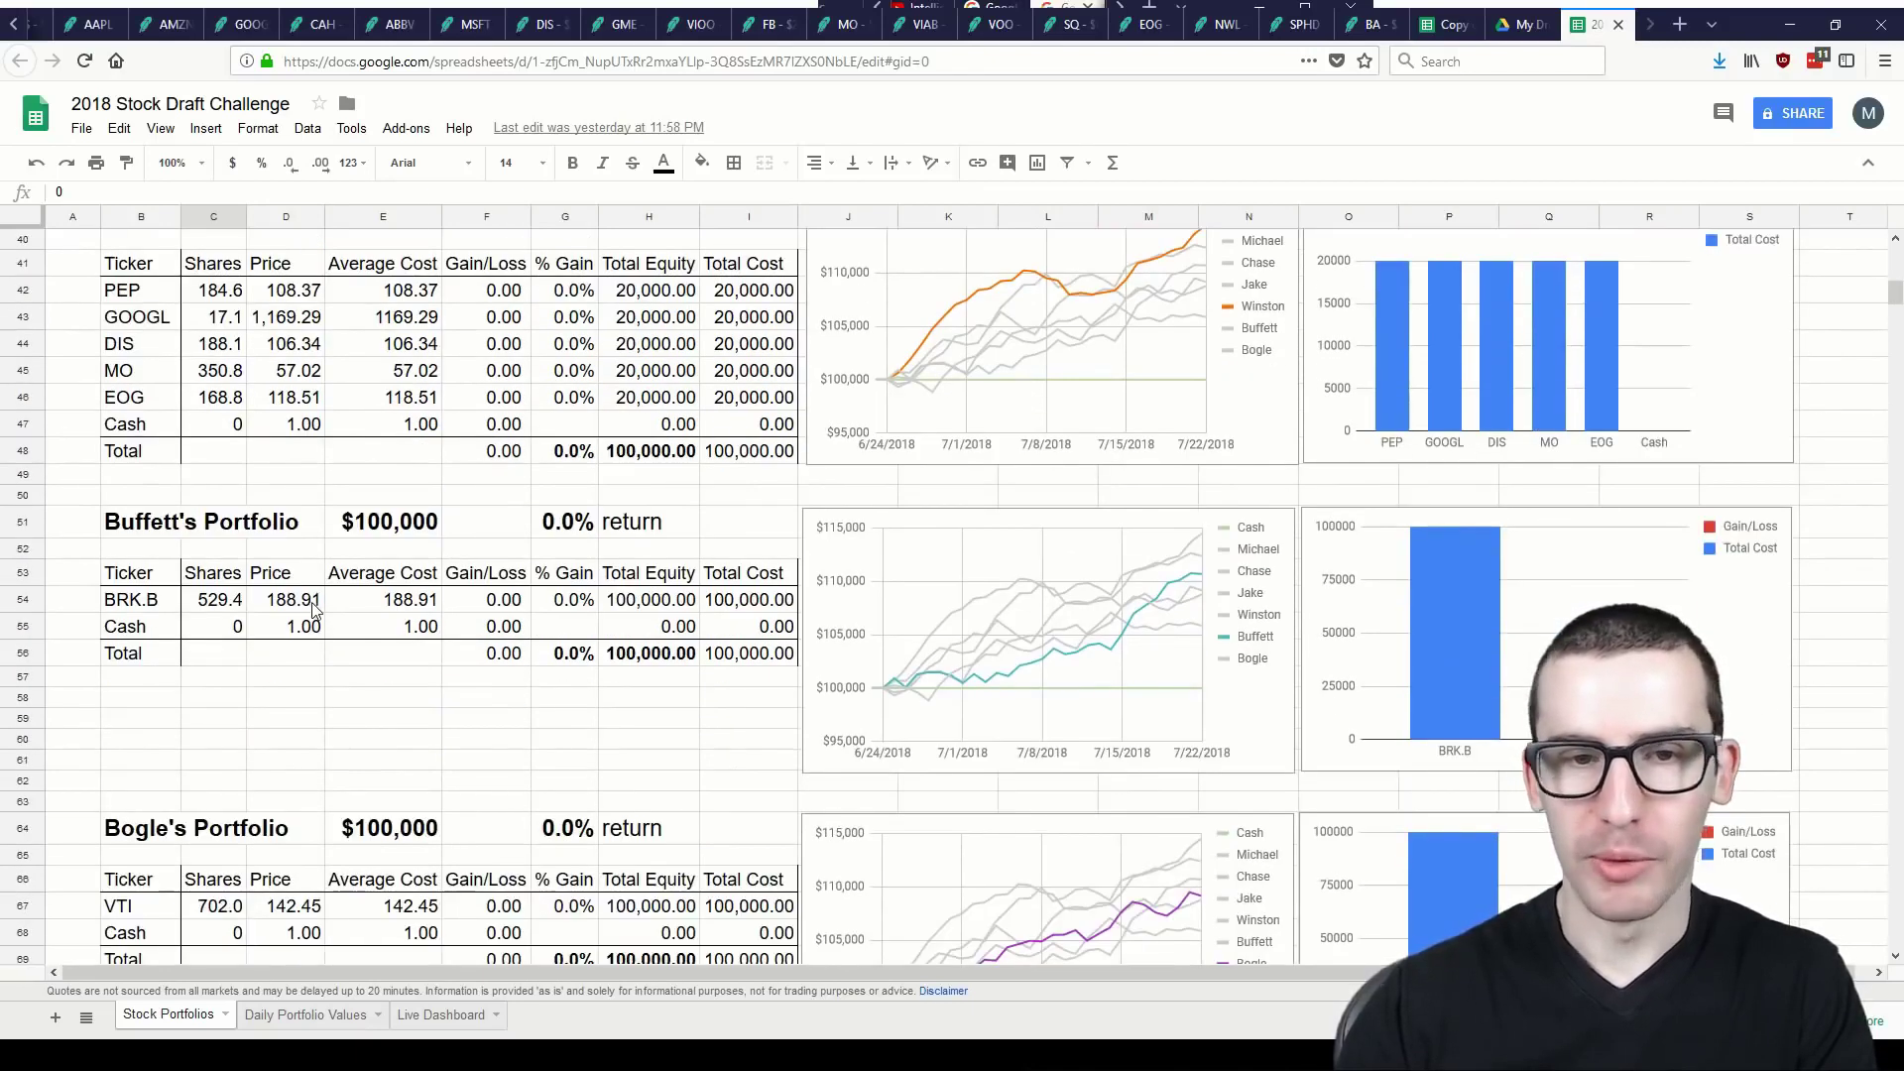
left_click_drag(134, 600, 407, 602)
left_click(379, 698)
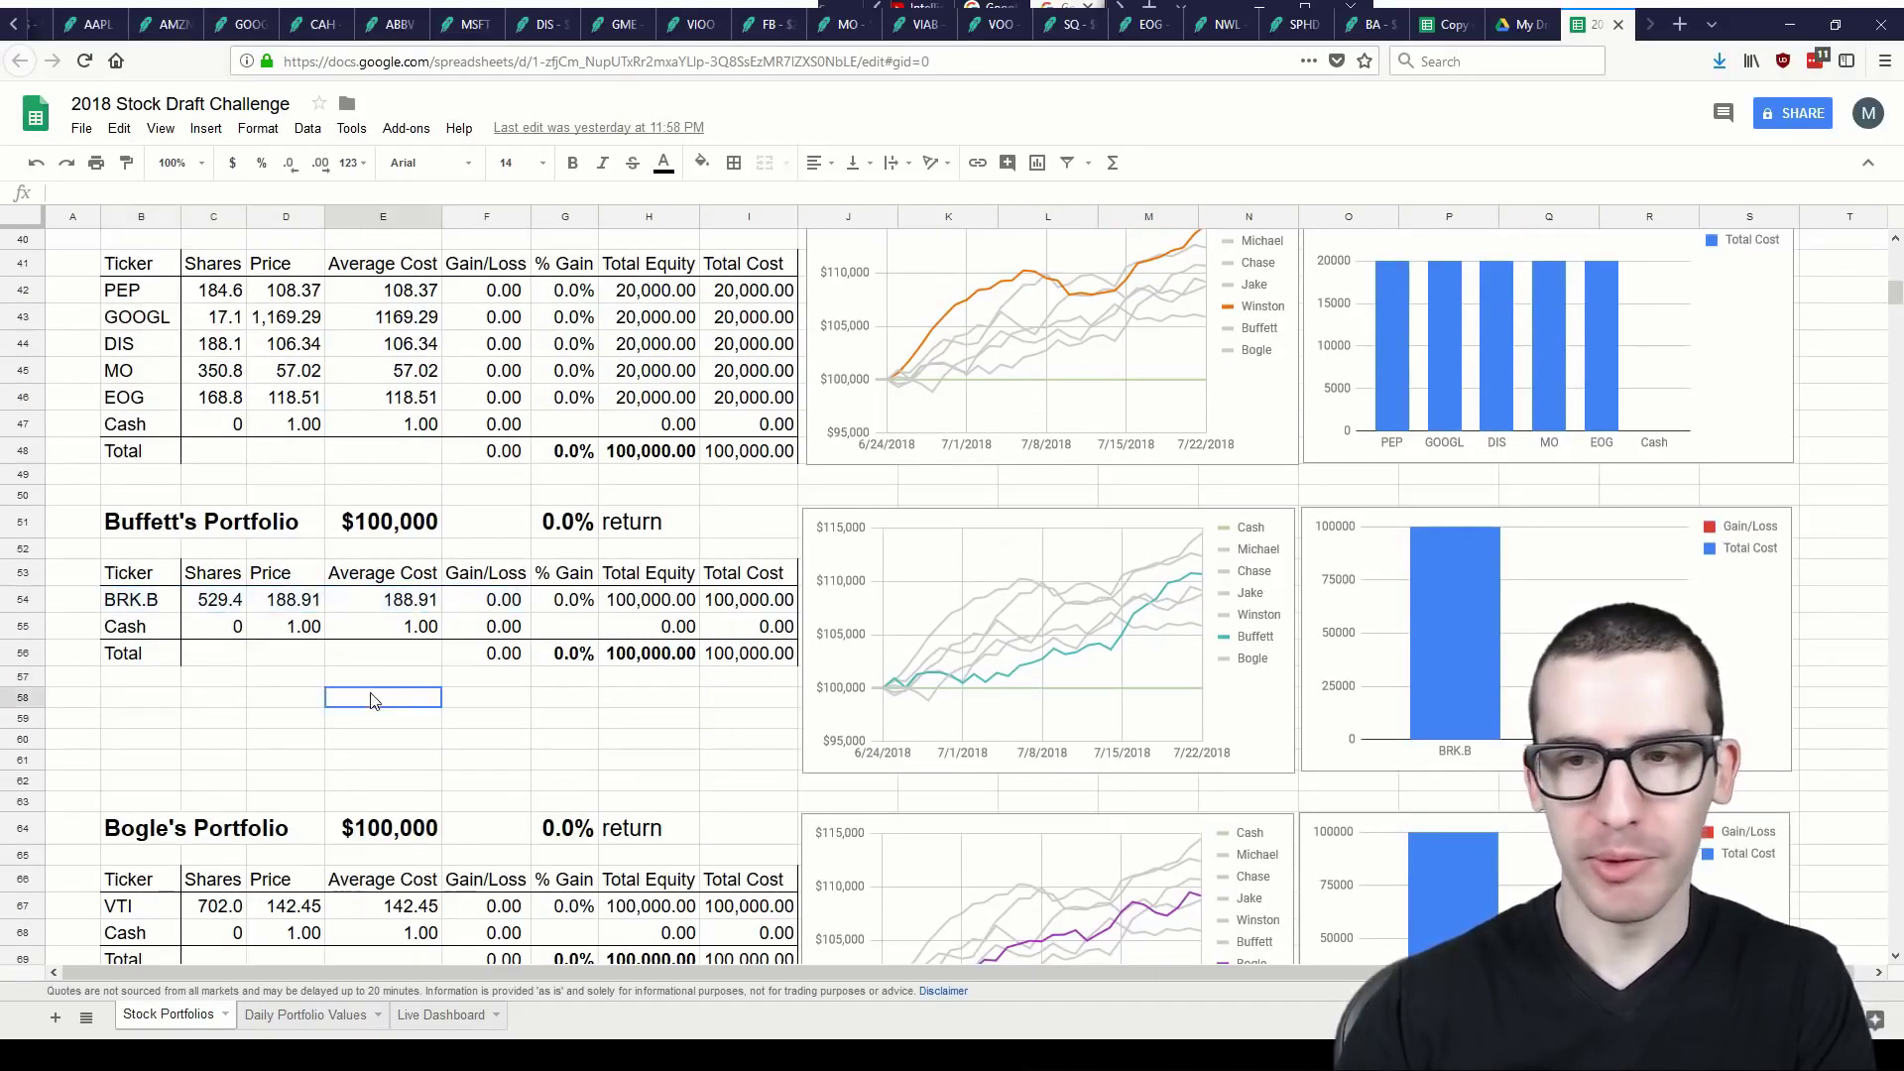
scroll(344, 679, "down", 2)
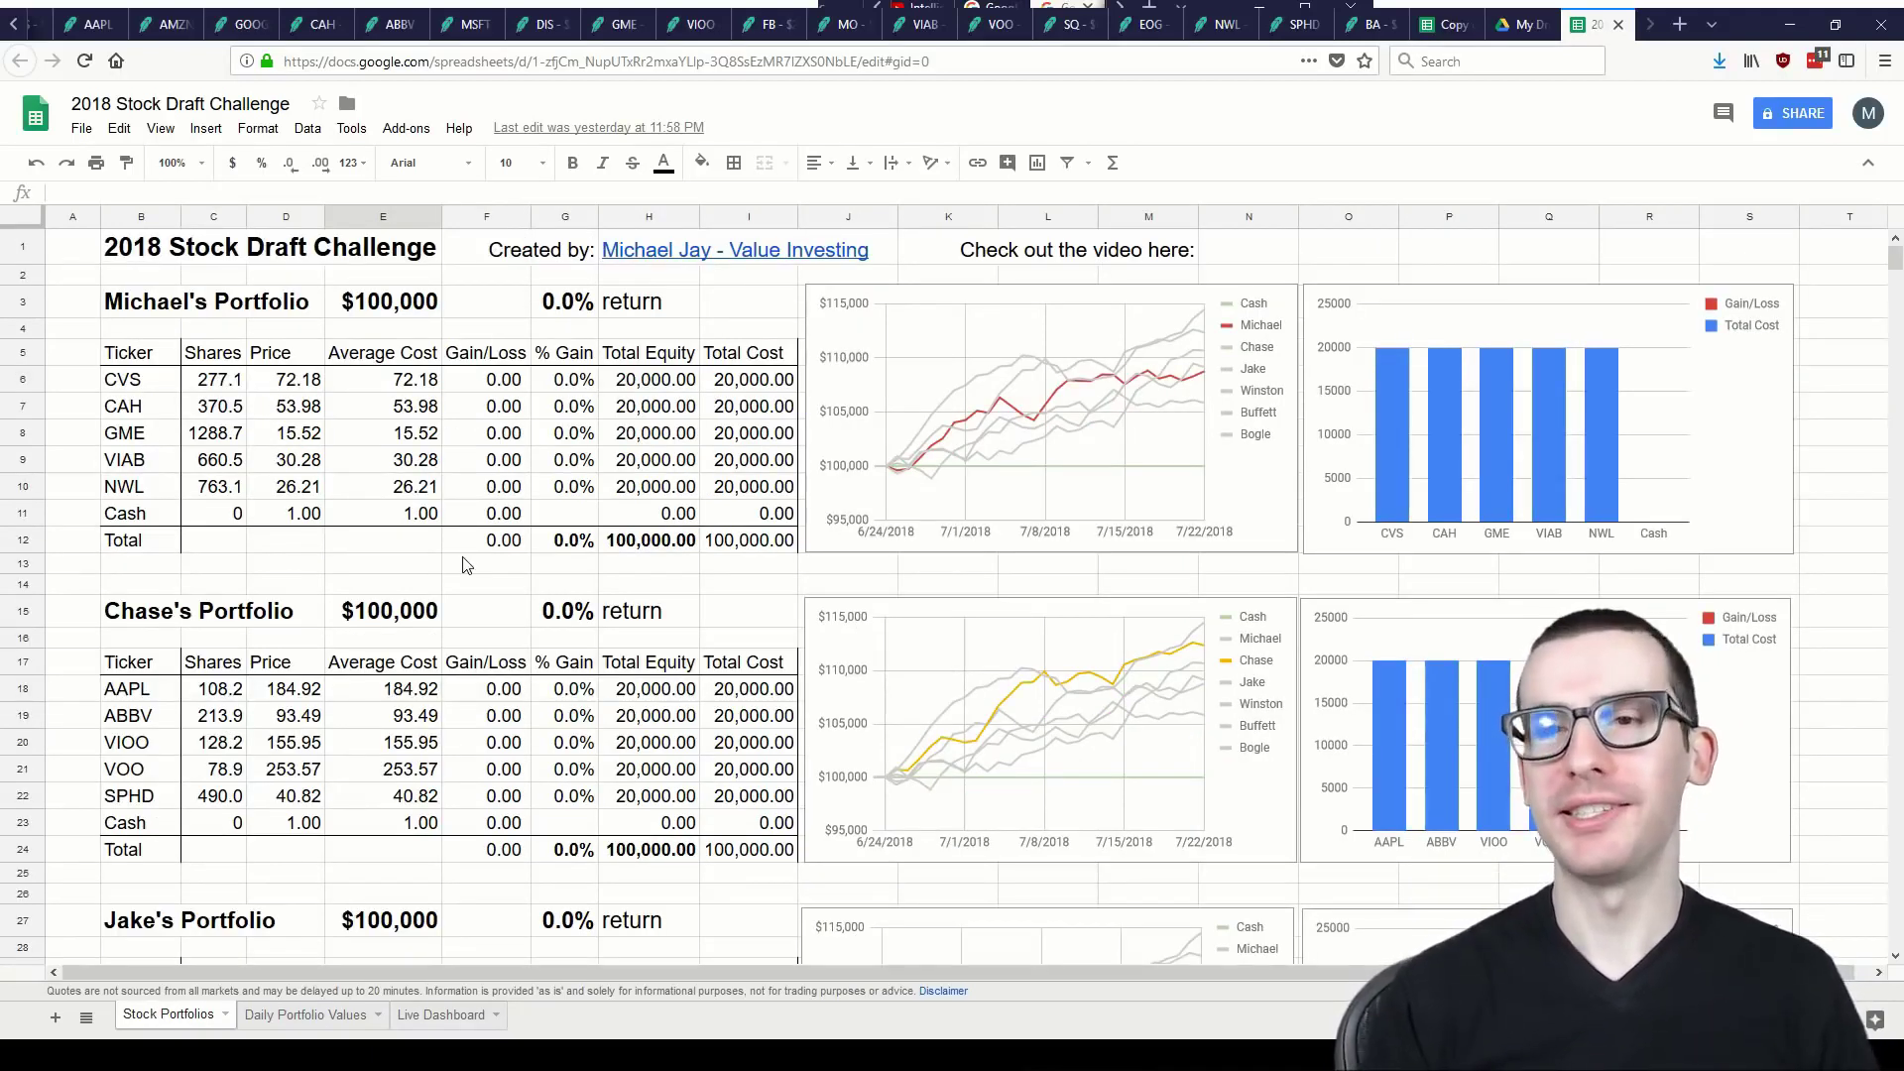
Step: Look at the value-over-time charts of the first two portfolios and open the Daily Portfolio Values sheet
left_click(1283, 469)
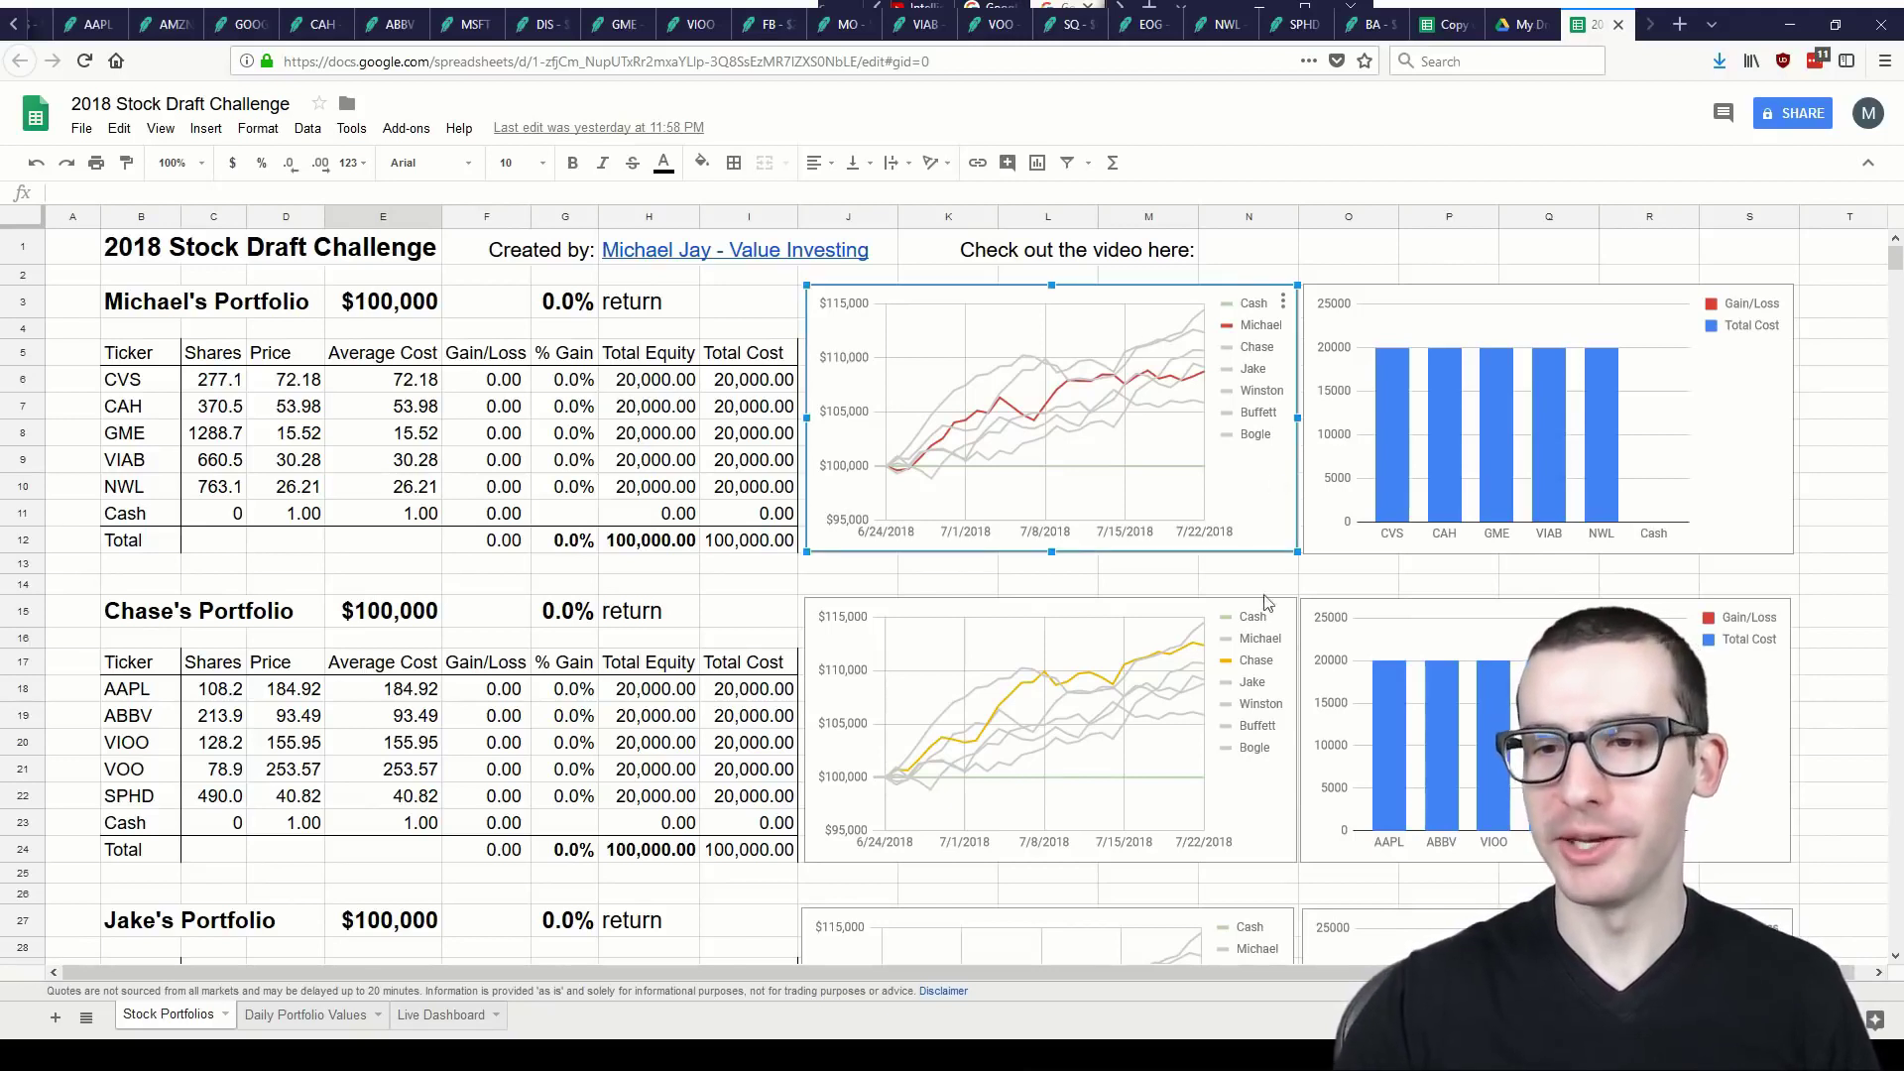
left_click(1258, 798)
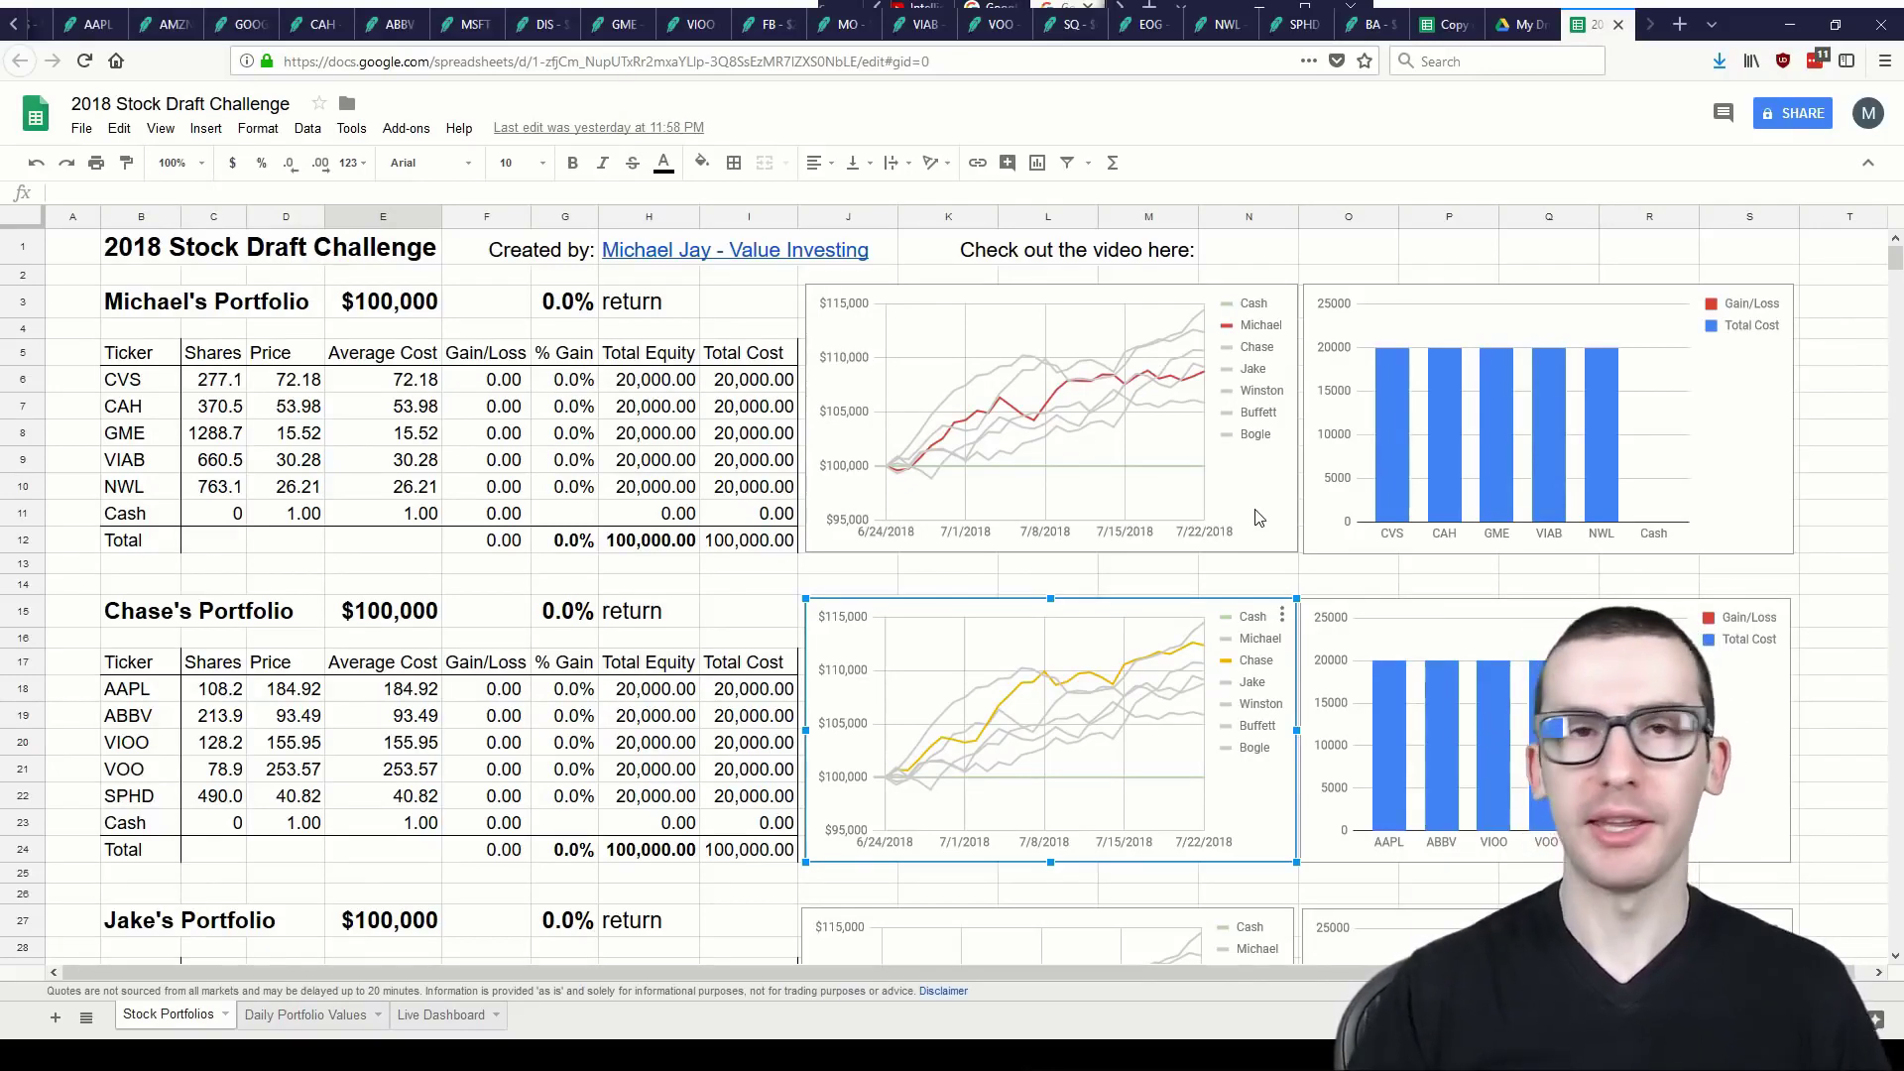
left_click(307, 1014)
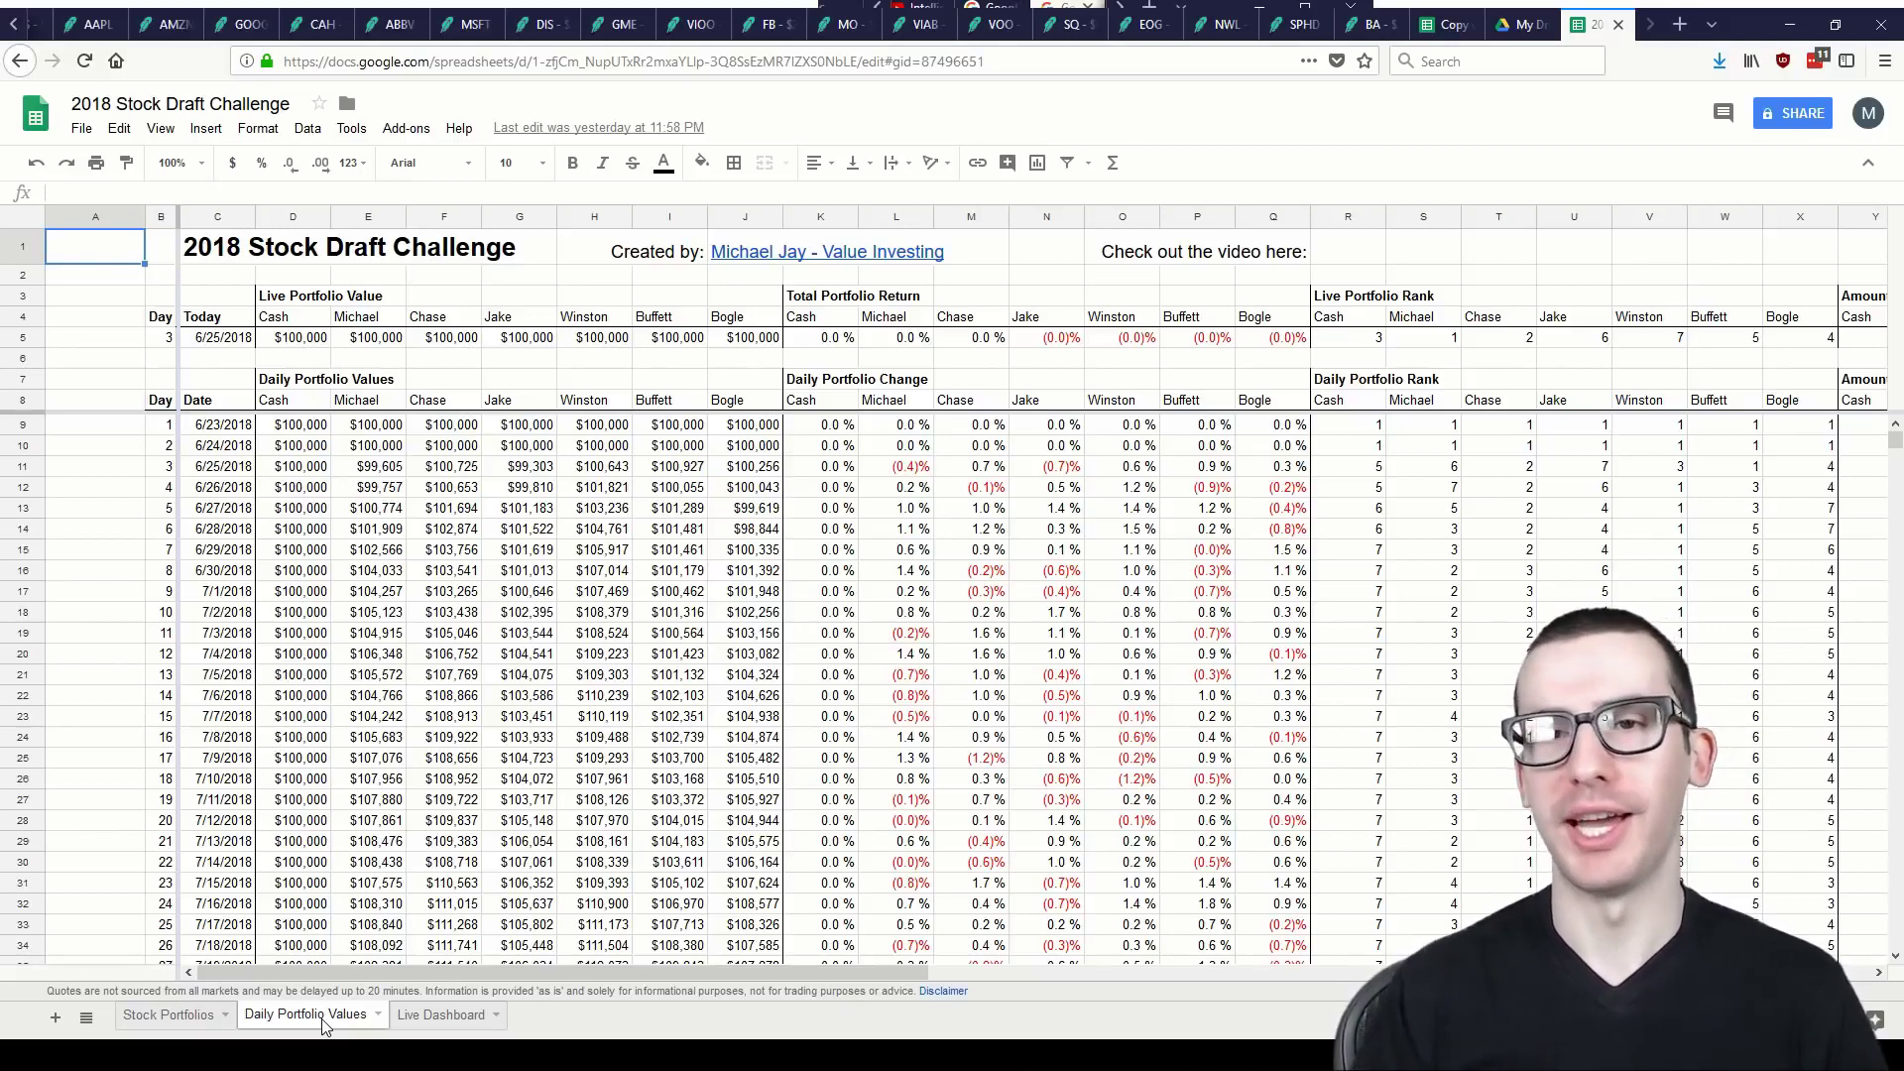
Step: Open the Live Dashboard sheet and examine the challengers' rank, portfolio value and return in the Live Leaderboard
left_click(442, 1015)
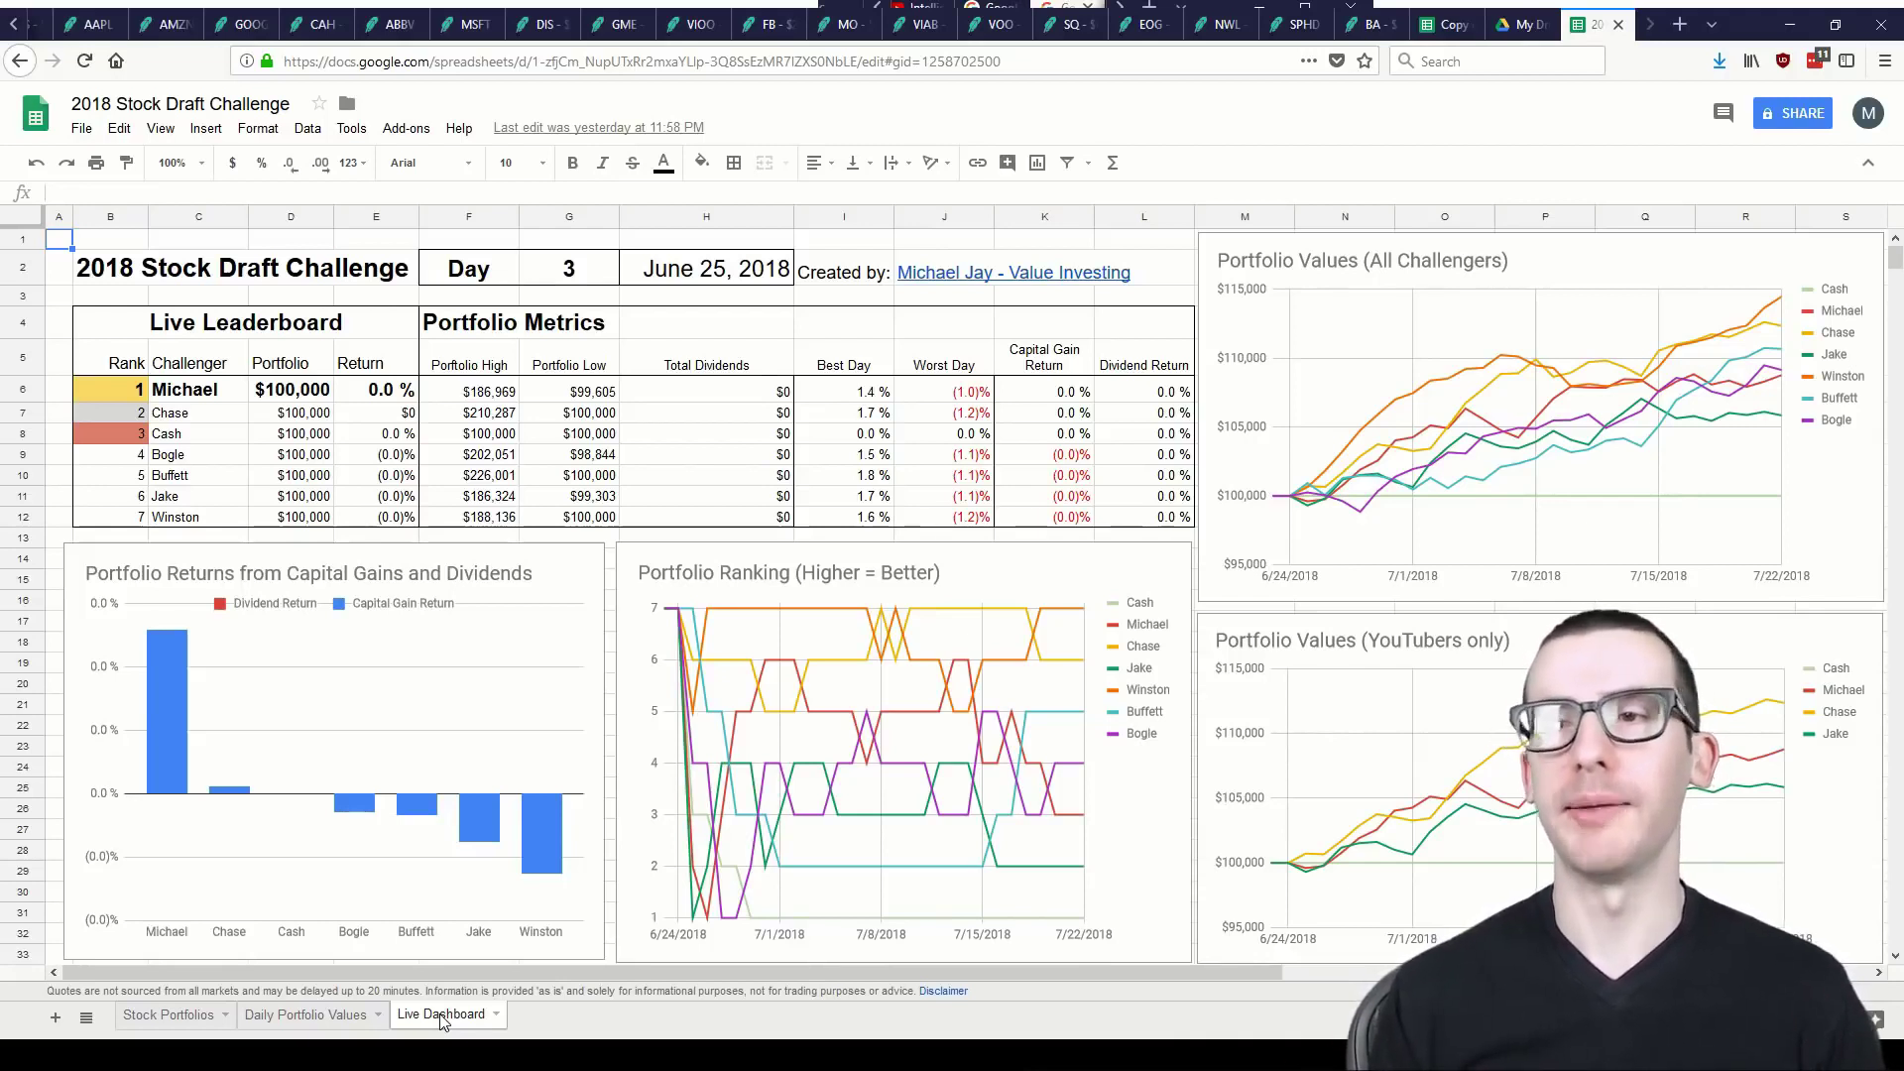
left_click_drag(119, 390, 387, 522)
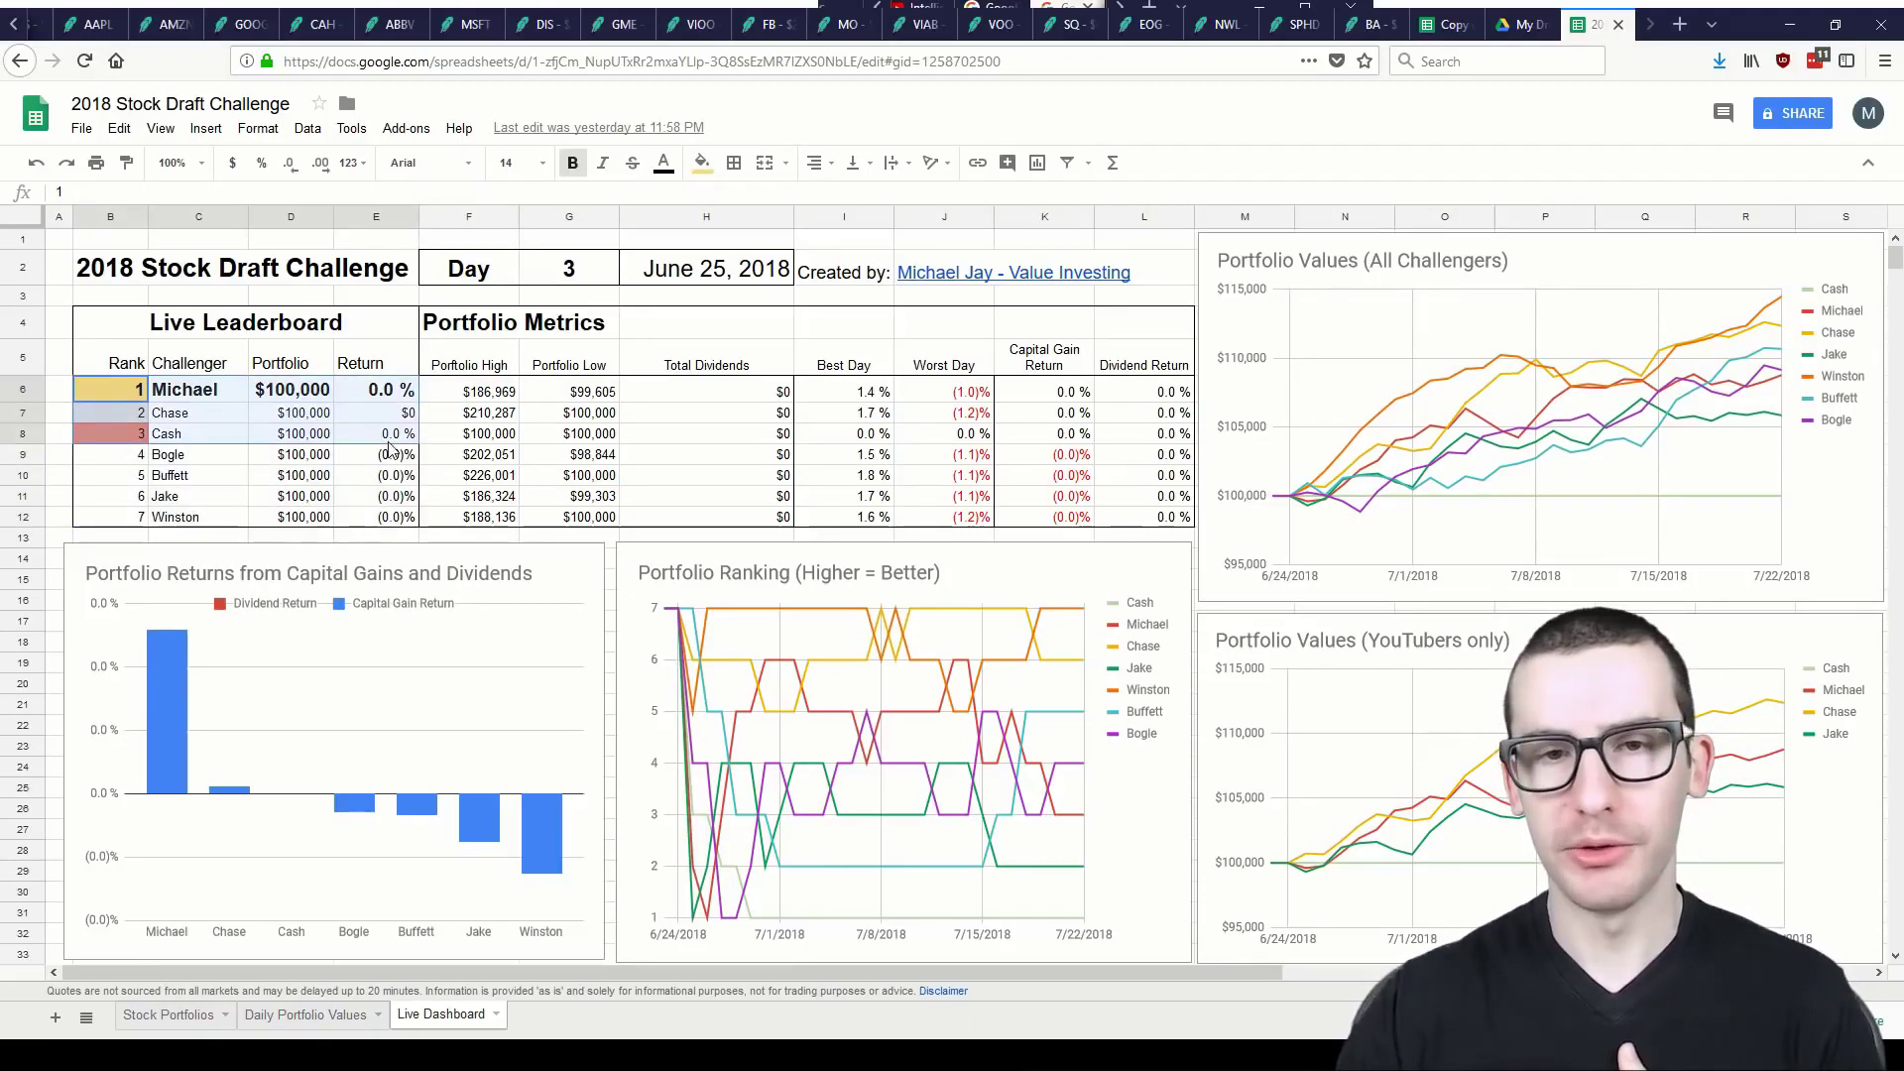
Step: Examine the Portfolio Metrics columns for portfolio high, portfolio low, total dividends, best day and worst day
left_click(486, 327)
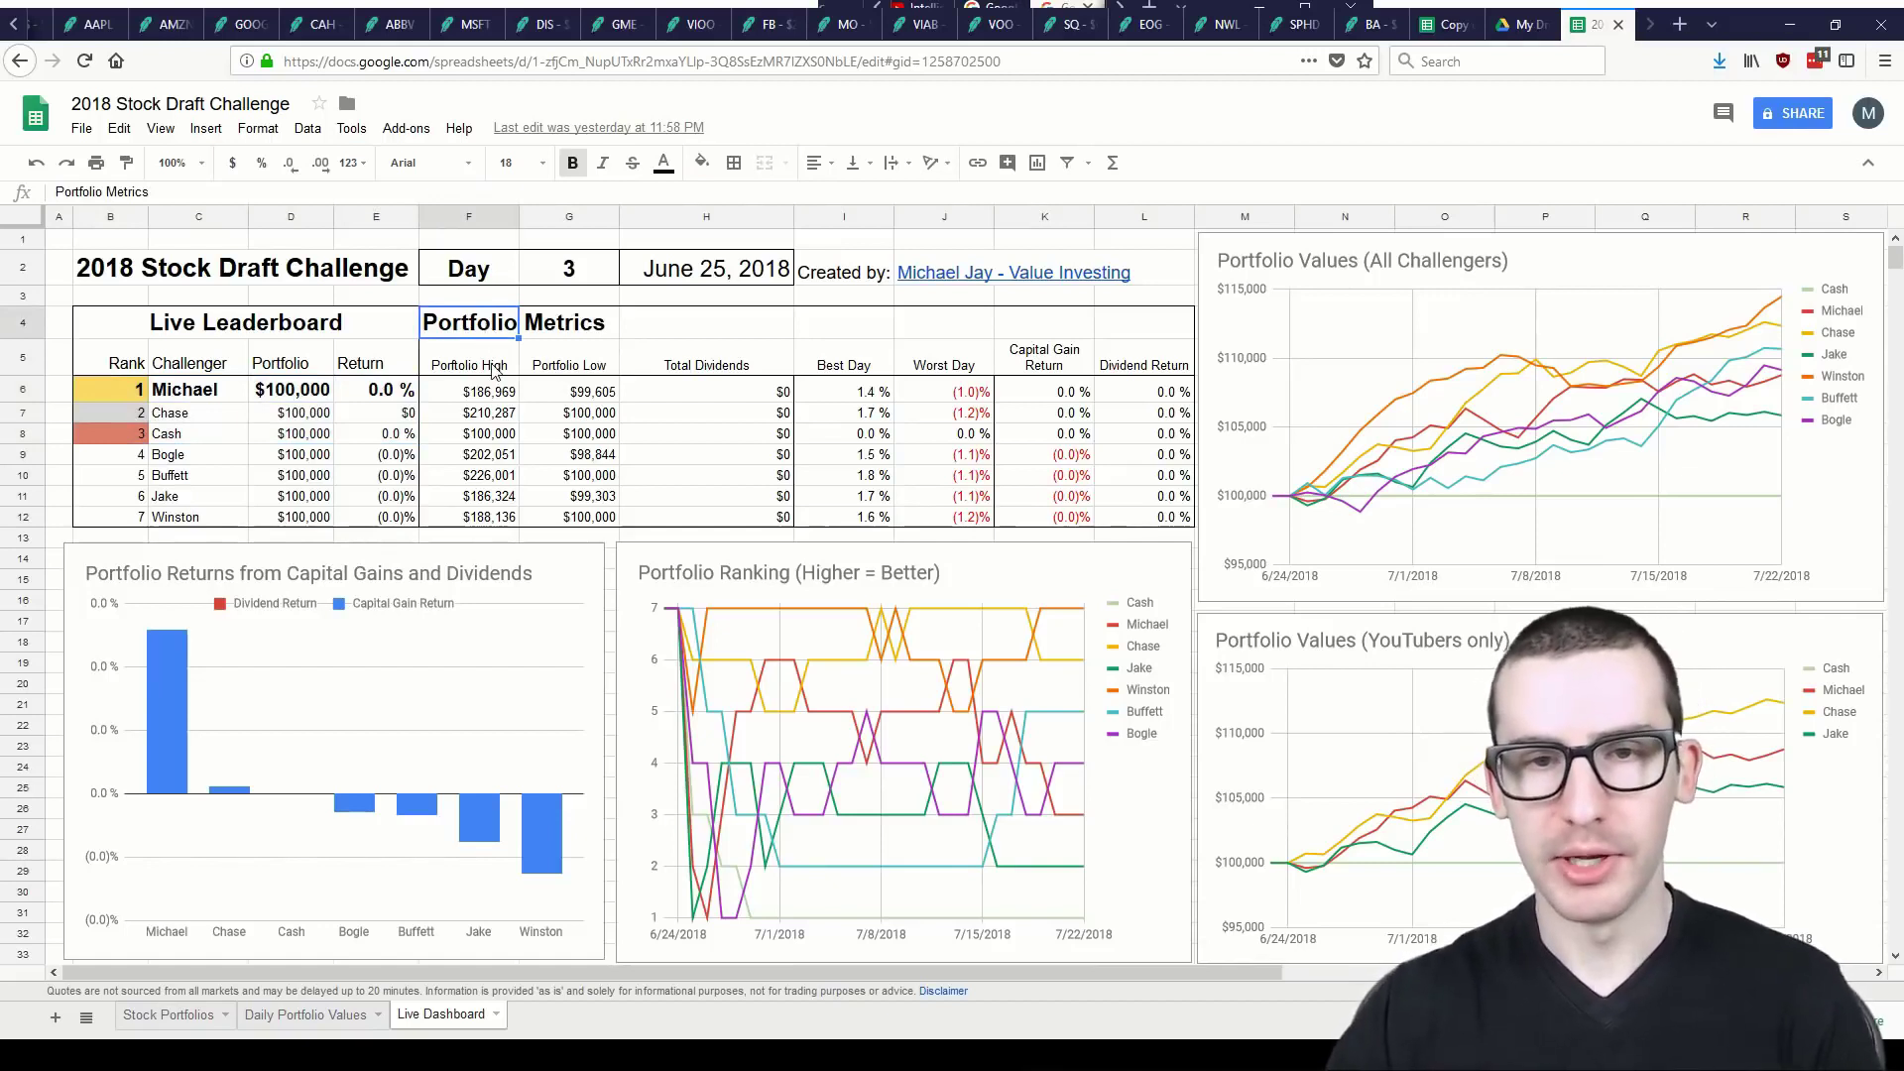
left_click_drag(493, 367, 481, 520)
left_click_drag(569, 365, 585, 520)
left_click_drag(734, 365, 740, 519)
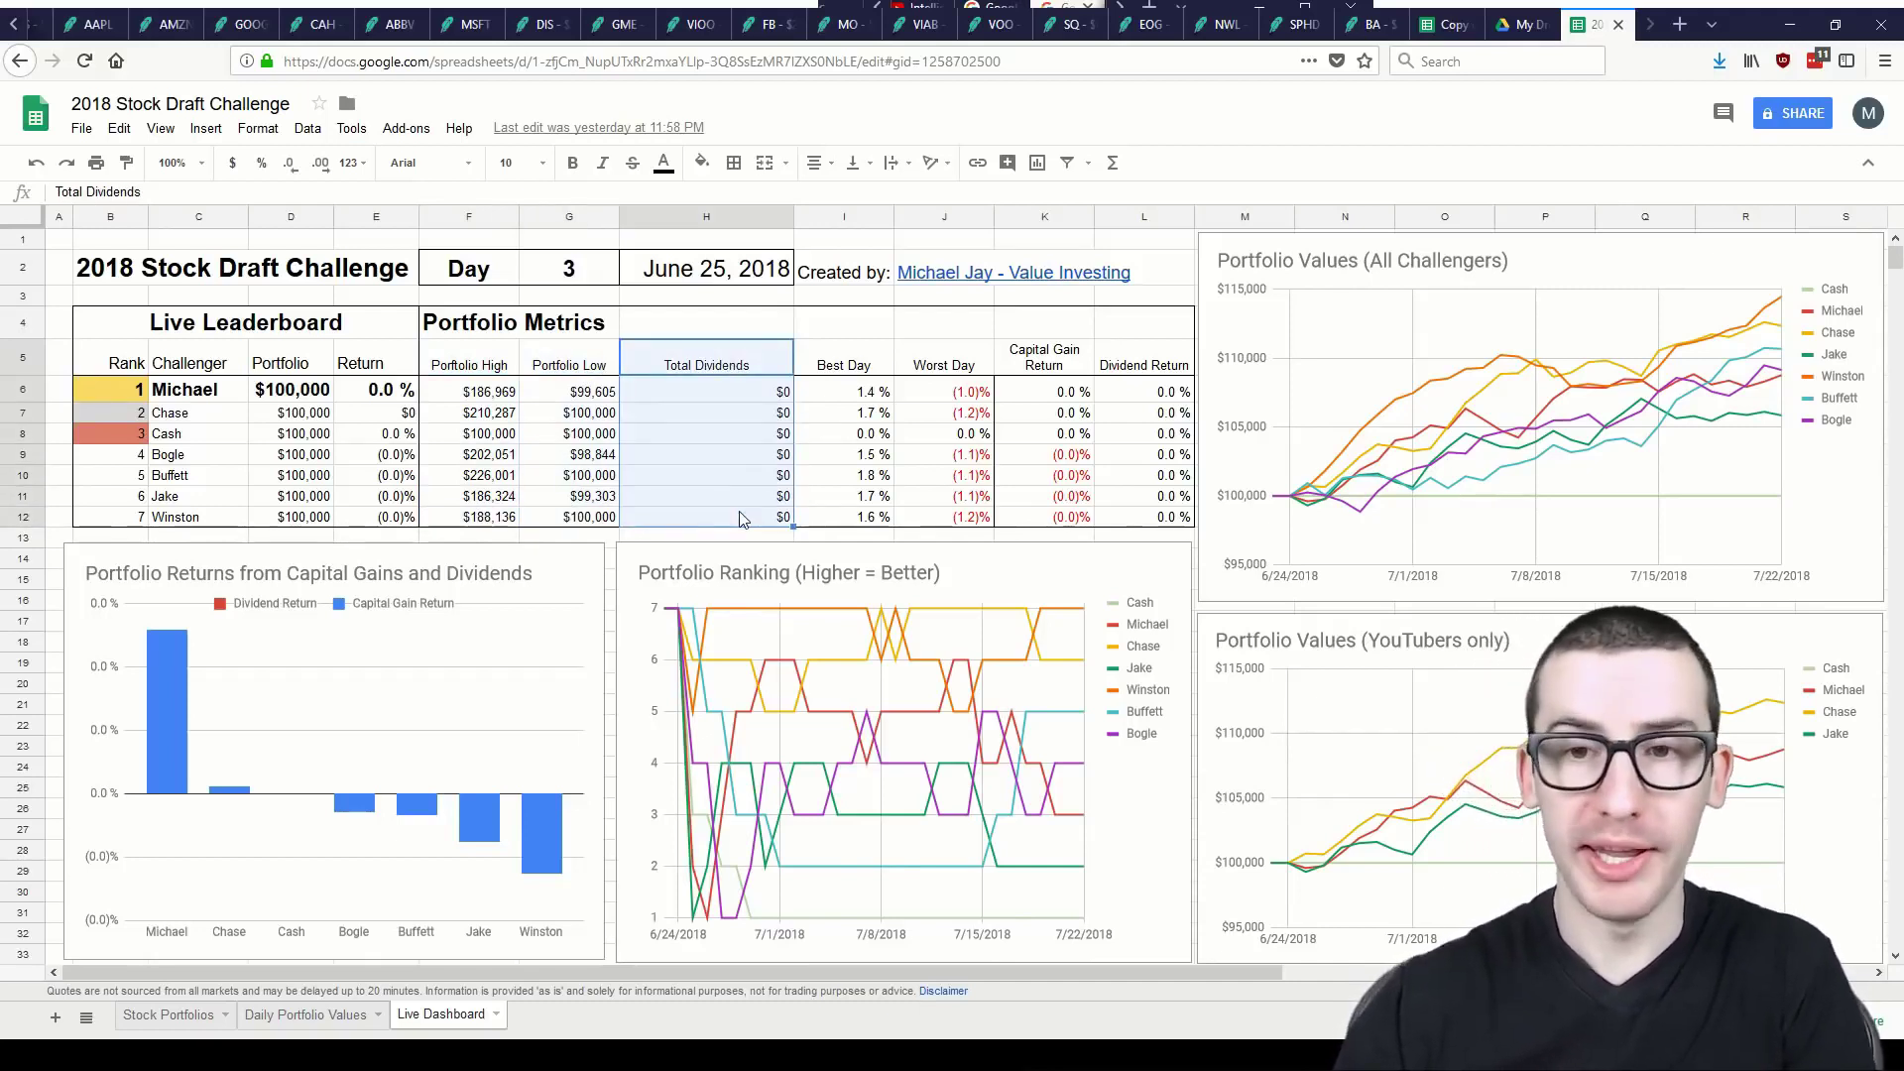
left_click(863, 355)
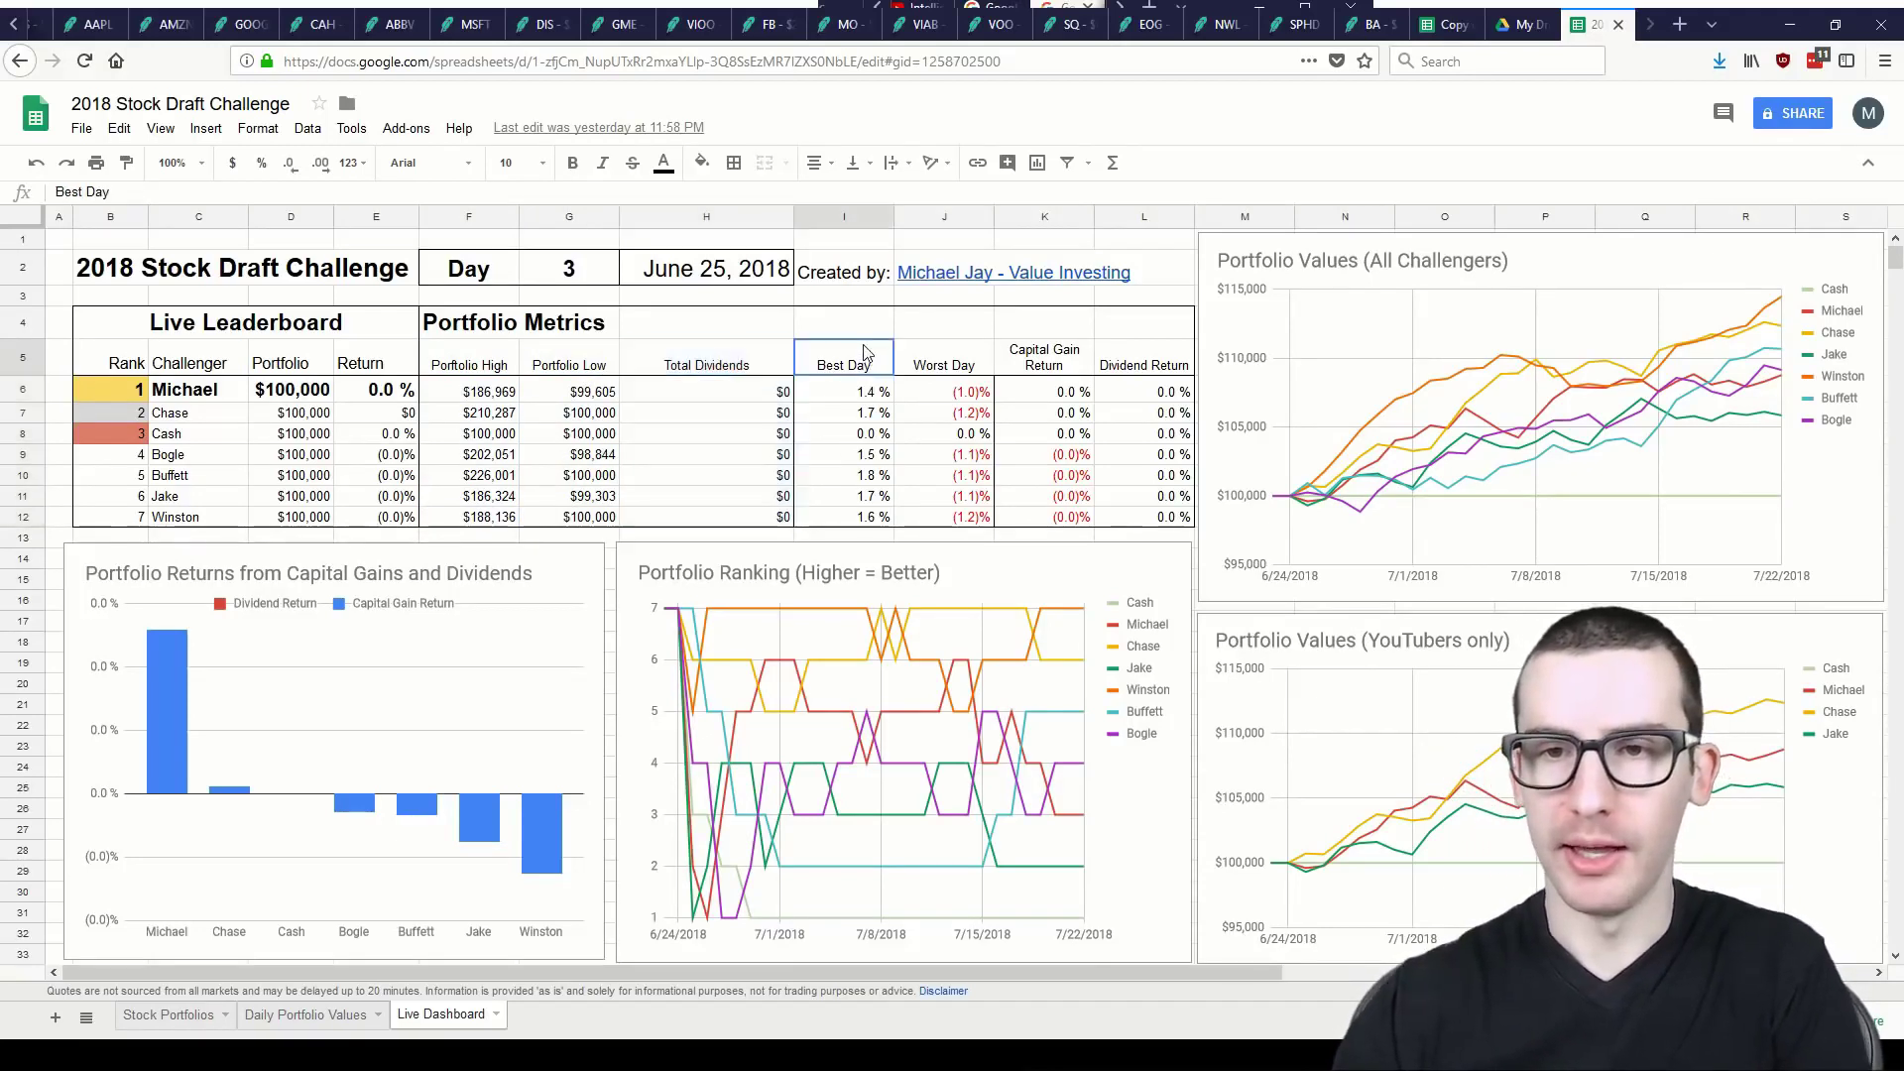
left_click(951, 366)
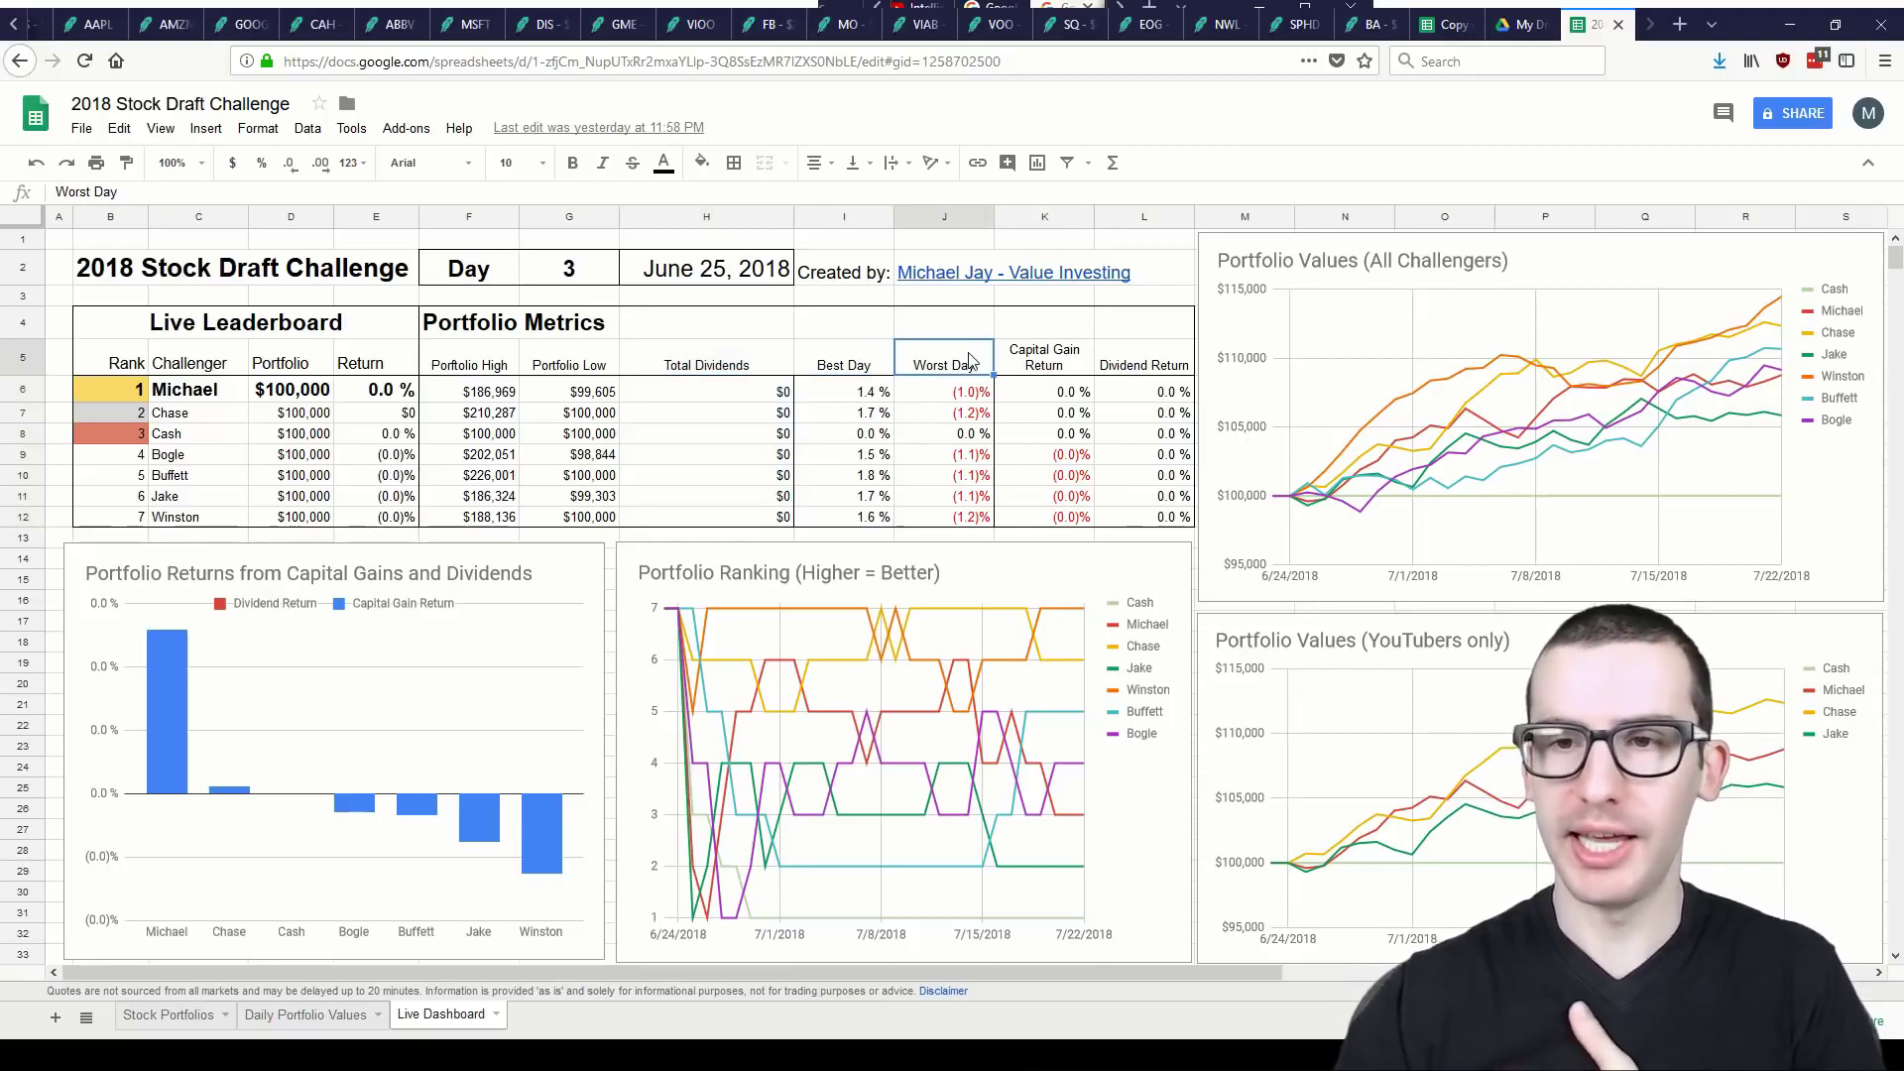
Step: Compare the leaderboard's Return column with the Capital Gain Return and Dividend Return columns
left_click(1047, 356)
left_click_drag(367, 363, 372, 504)
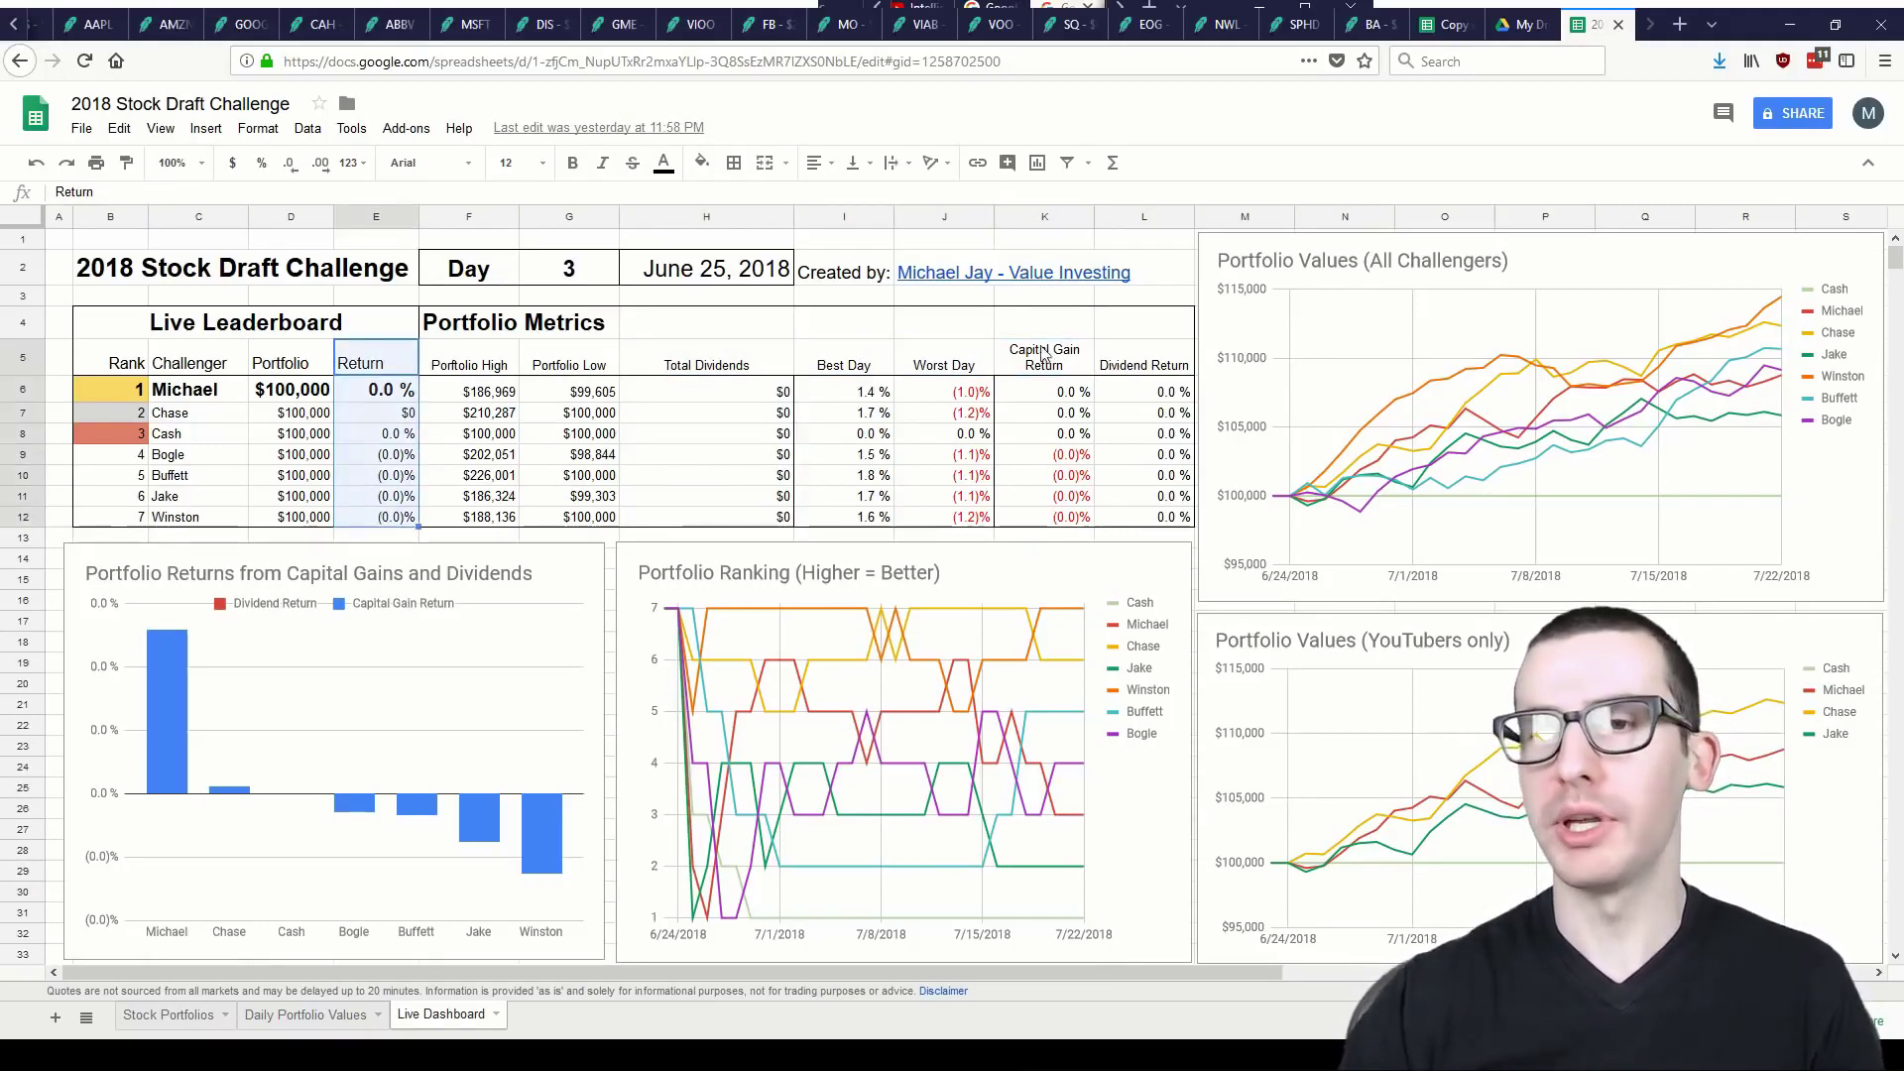
left_click_drag(1077, 354, 1079, 517)
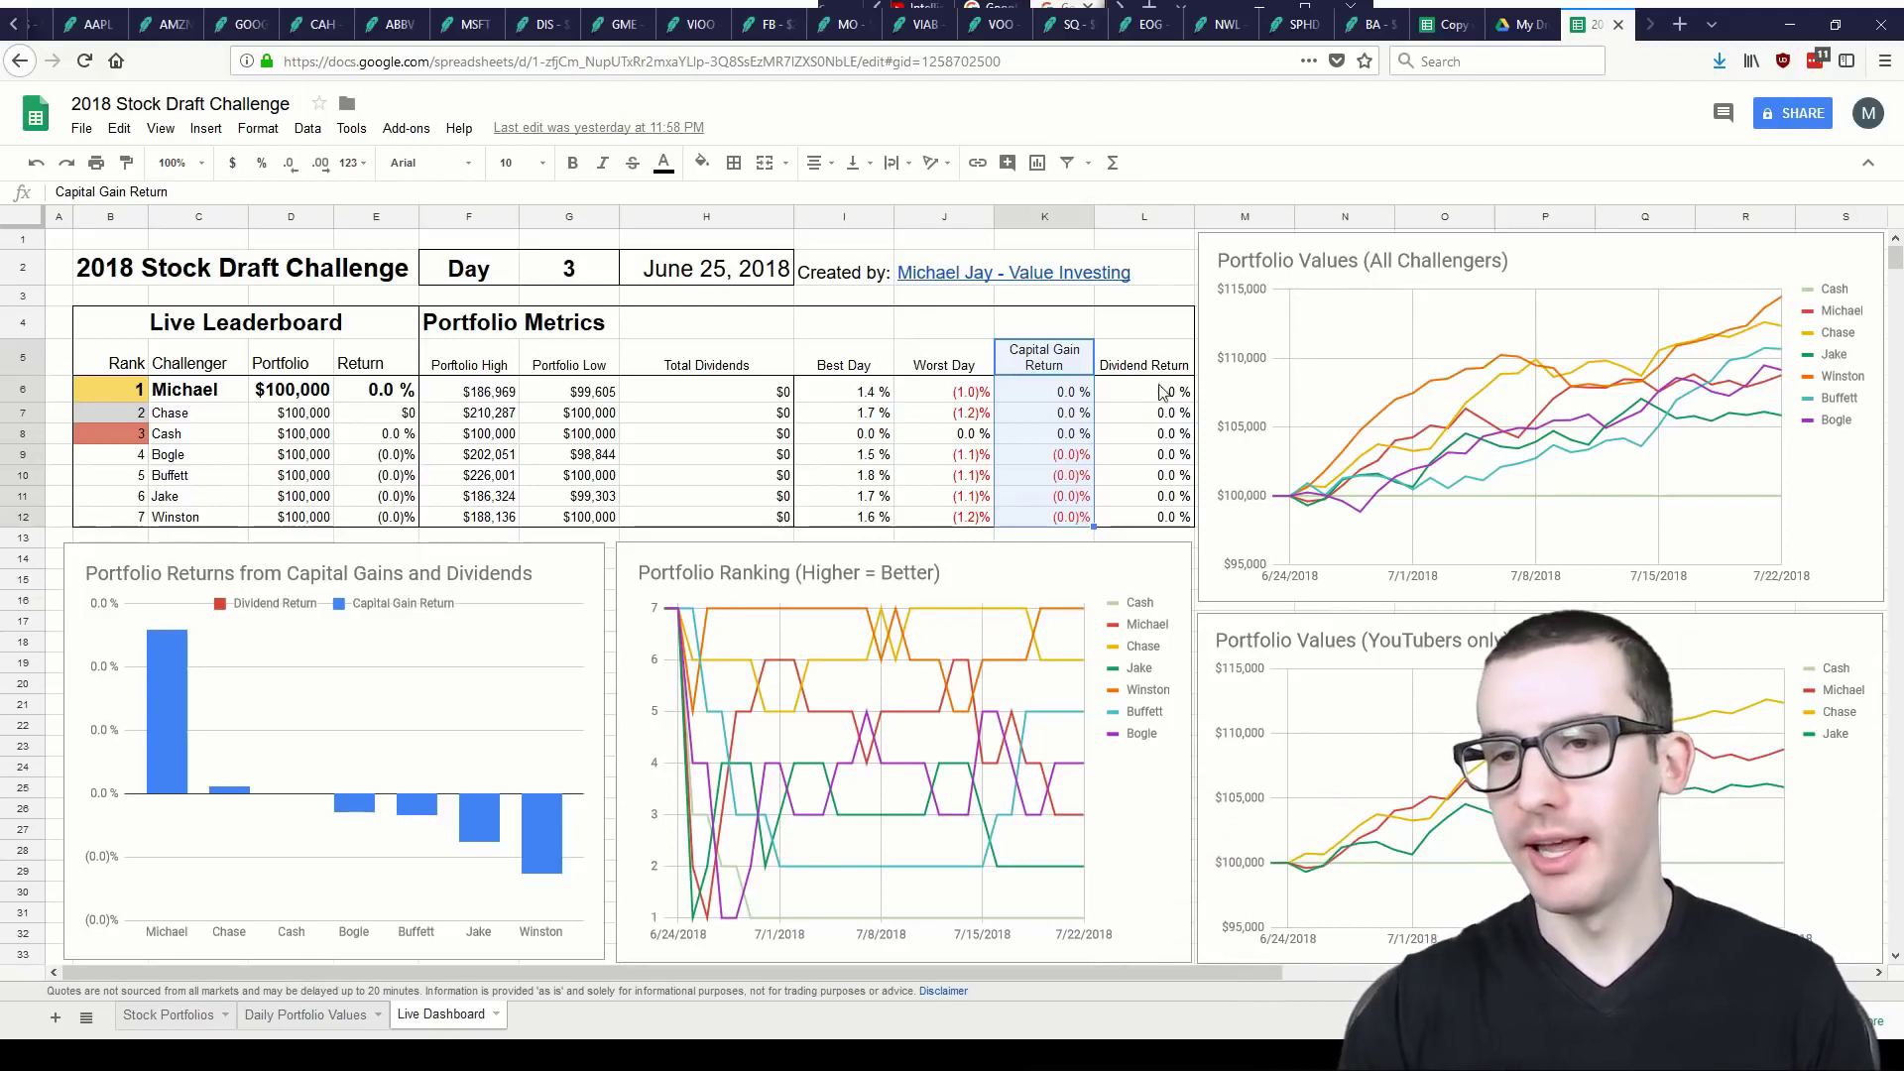
left_click_drag(1151, 359, 1163, 520)
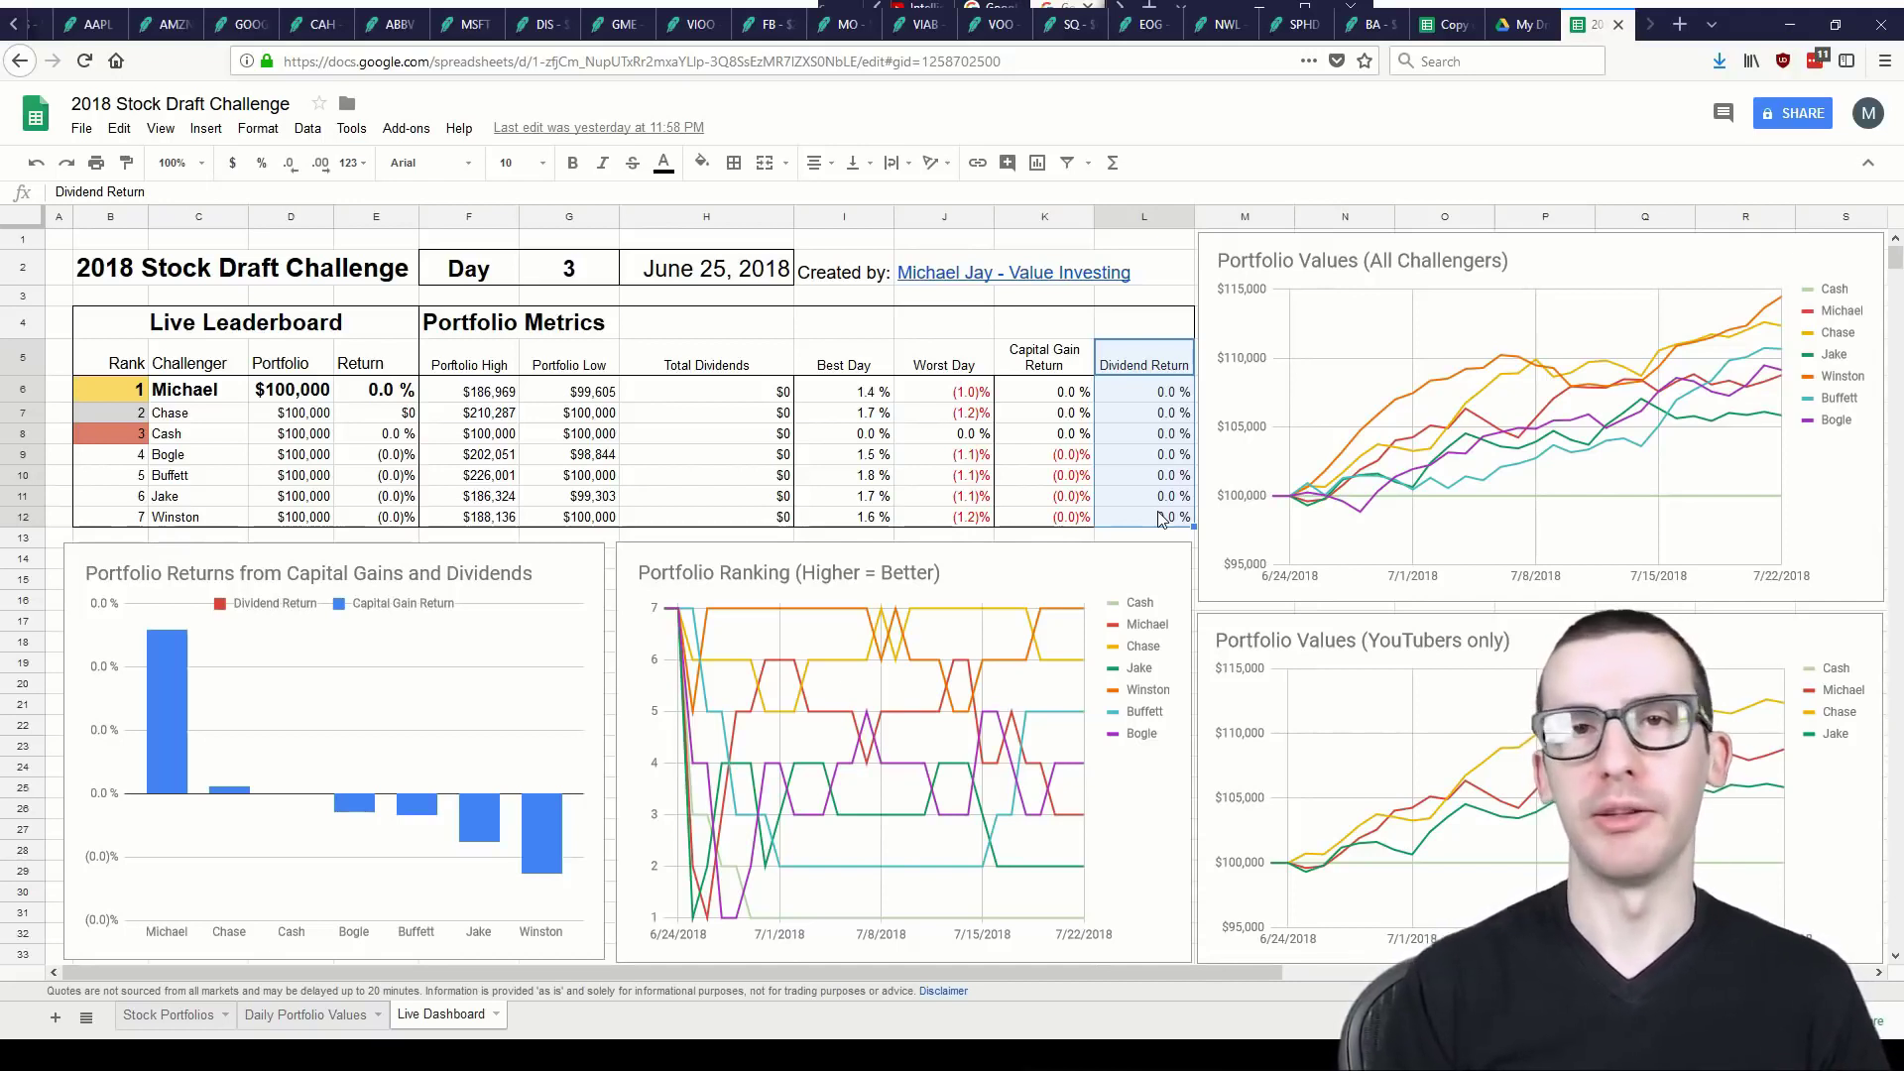
Step: Examine the dashboard charts for returns from capital gains and dividends, portfolio ranking, and portfolio values of all challengers and YouTubers only
left_click(583, 577)
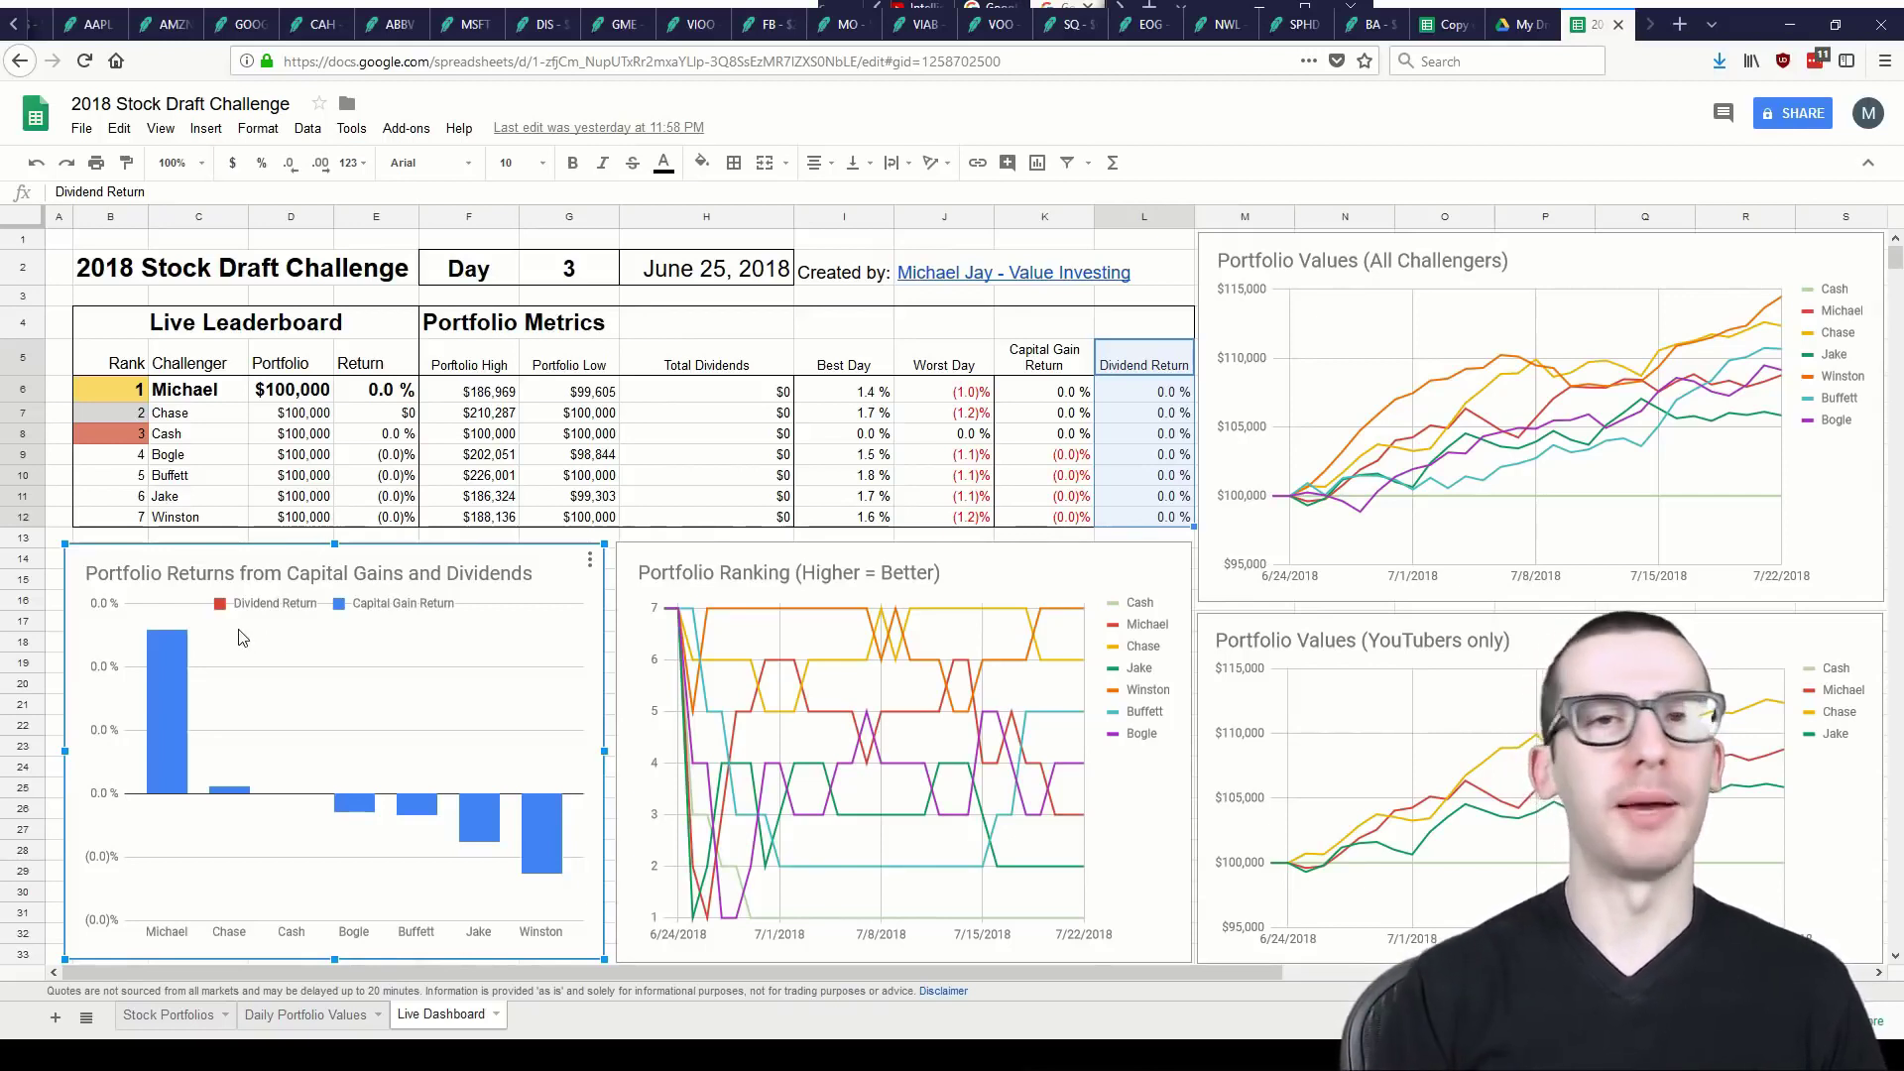
left_click(1016, 566)
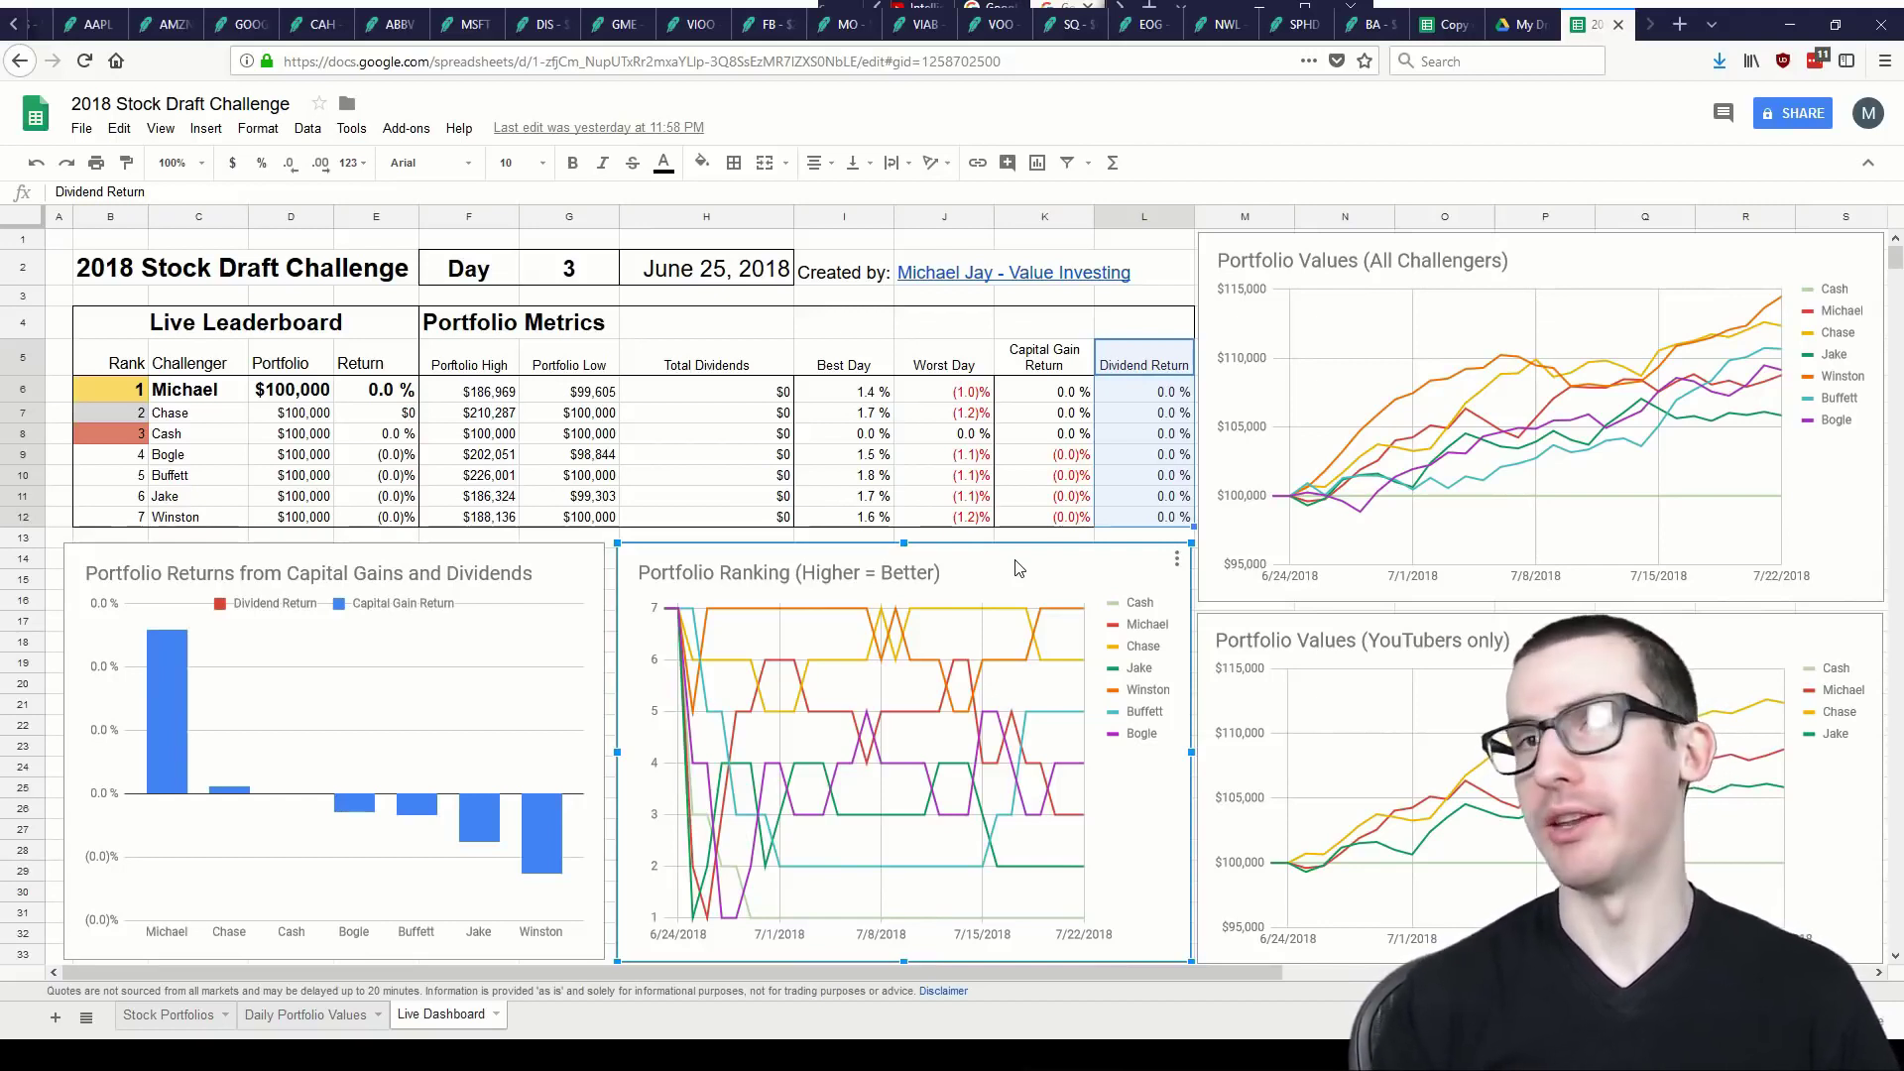
left_click(1840, 501)
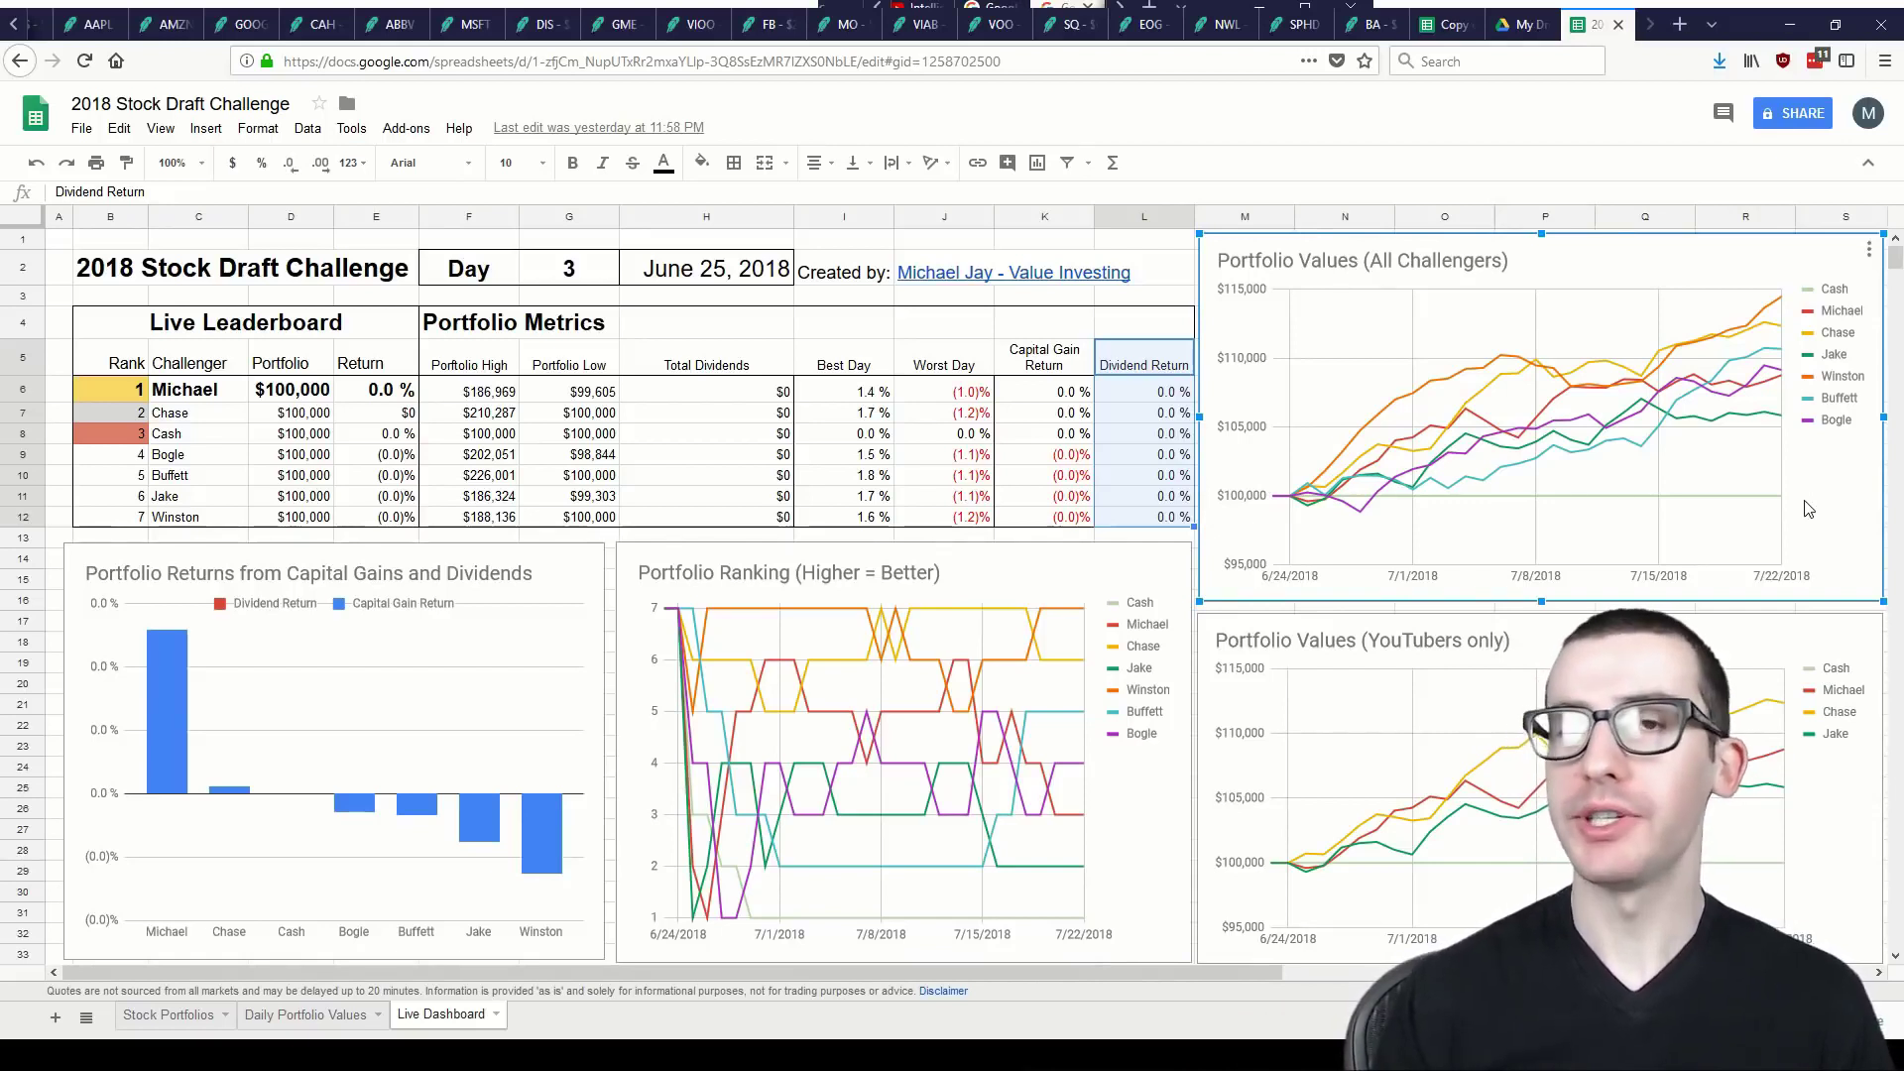
left_click(1843, 811)
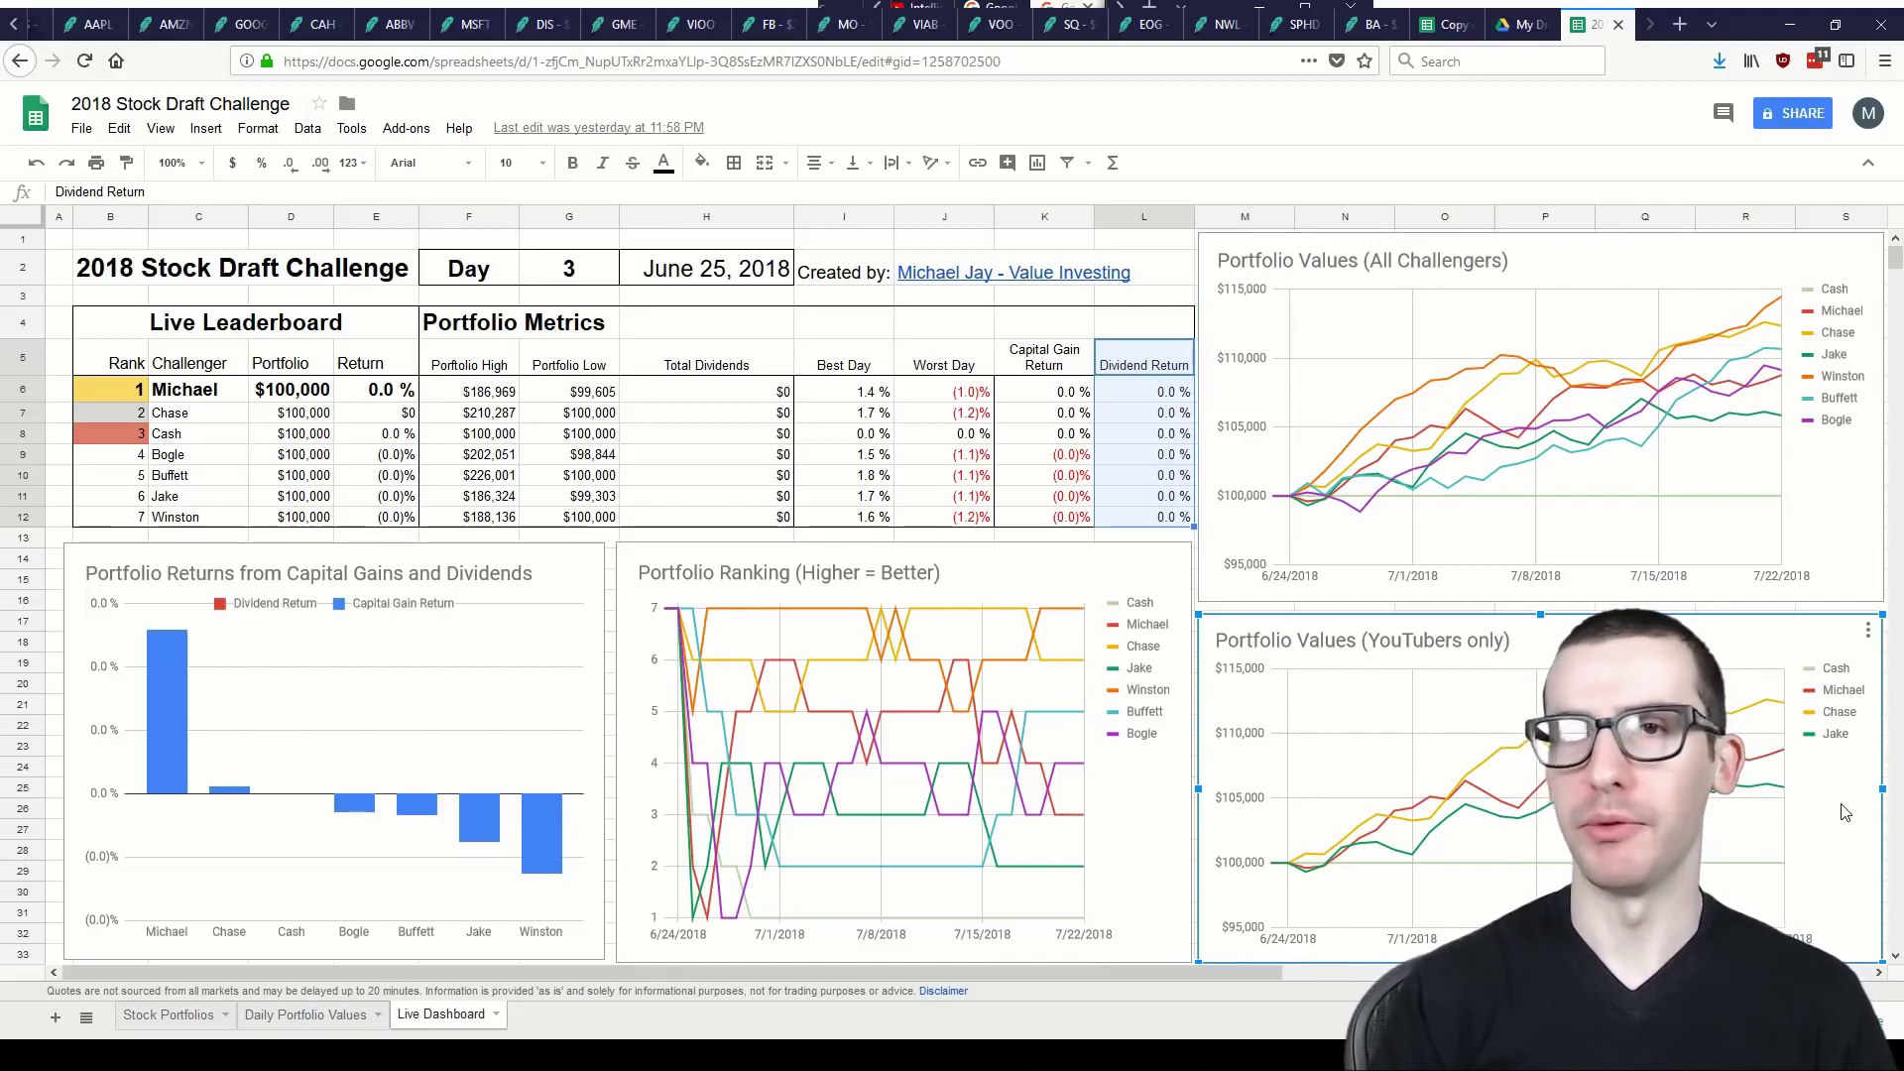
left_click(1849, 506)
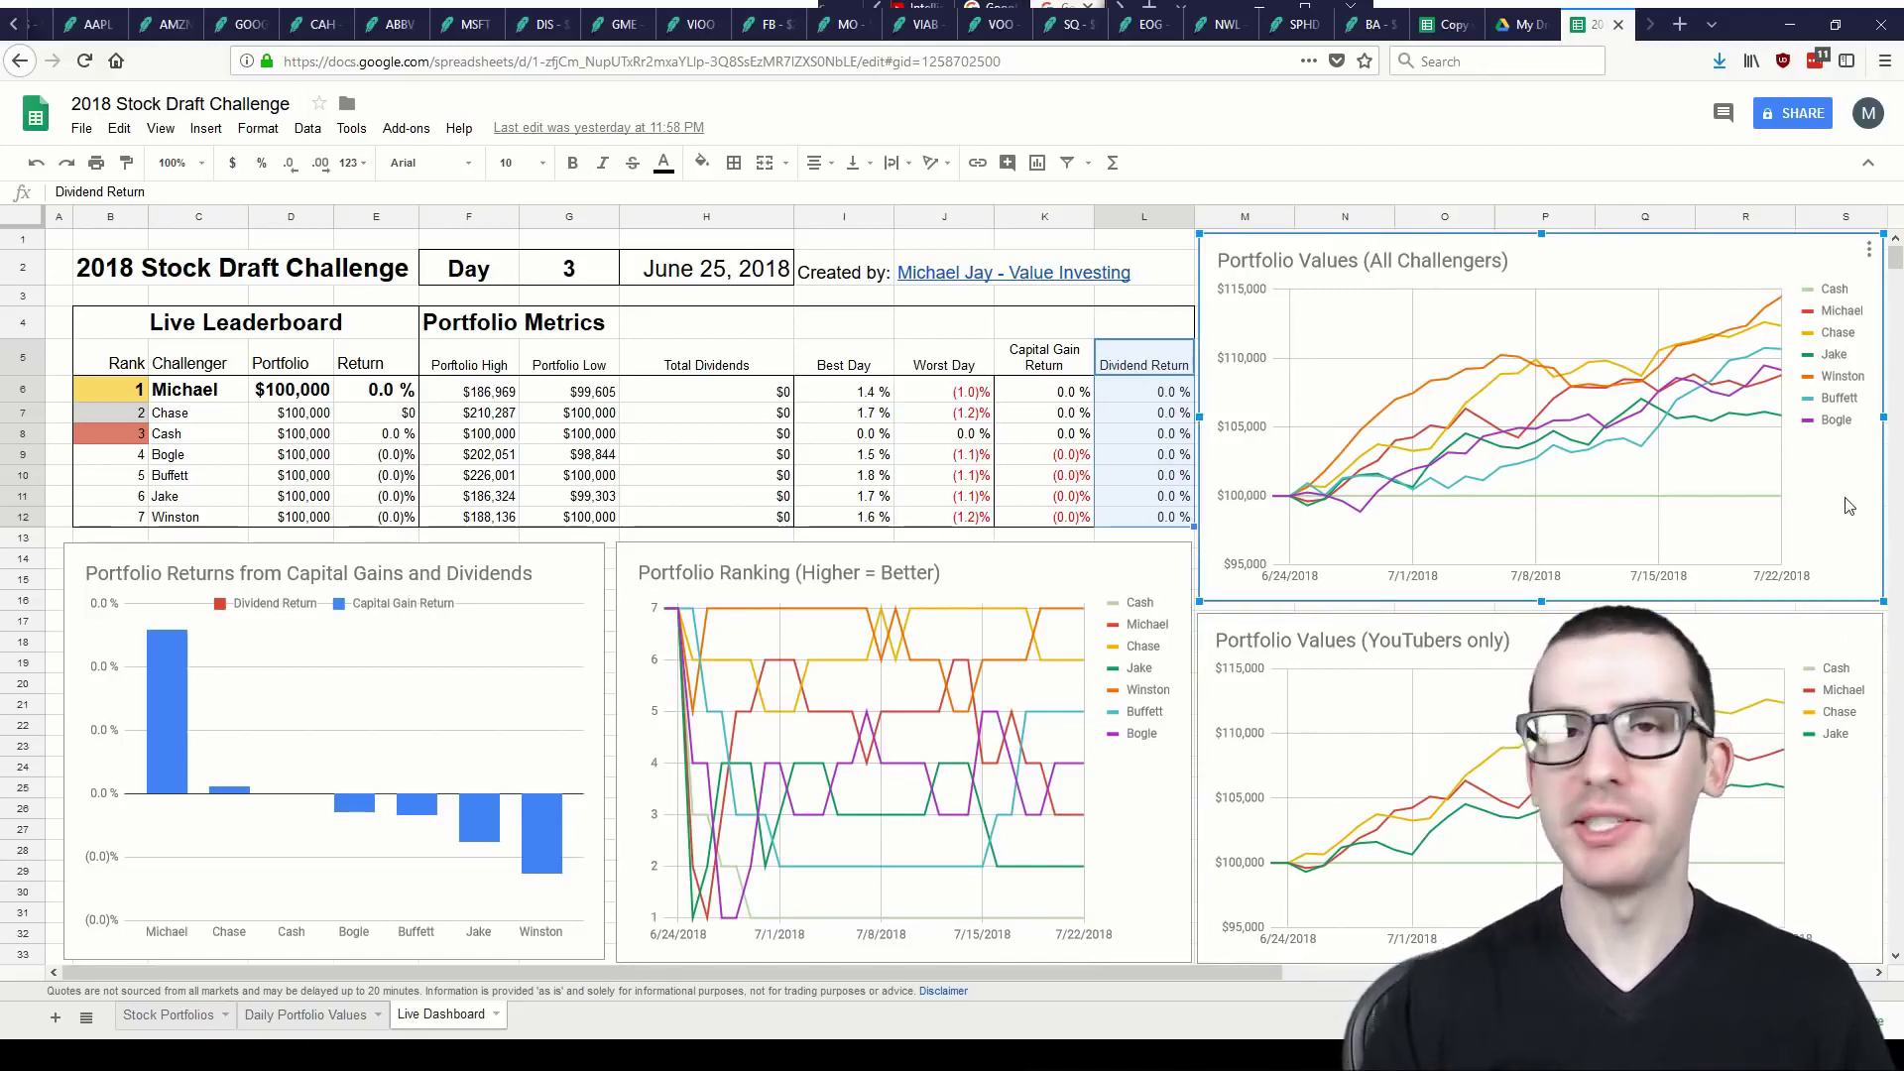